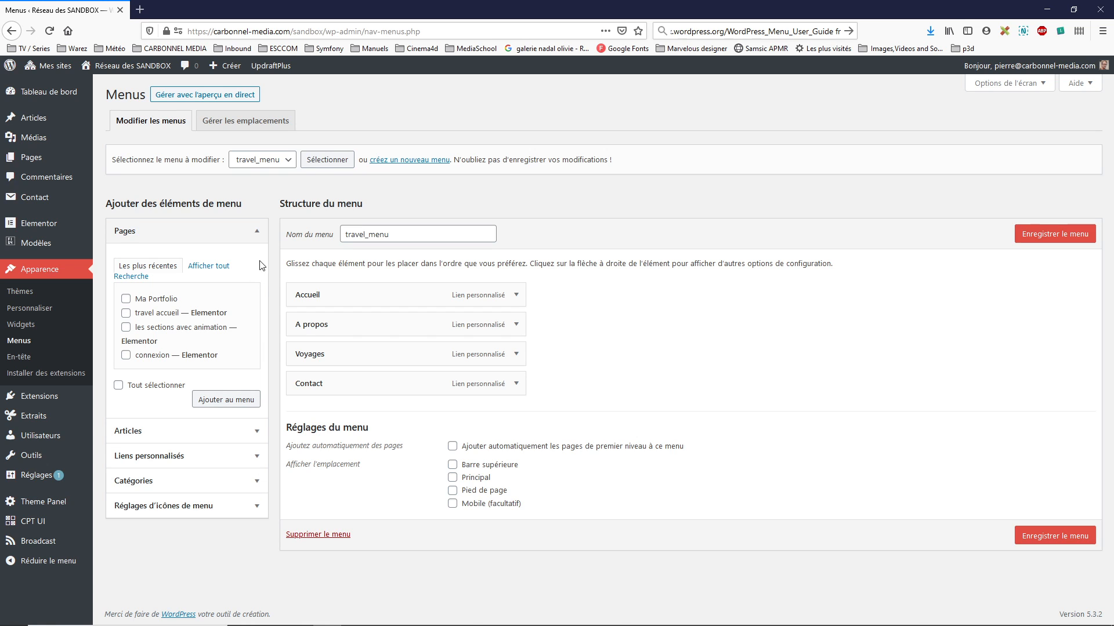
- Examine the publication state options of the connexion page in the Pages list, leave them unedited and return to the menu editor
{"action": "left_click", "coordinate": [257, 234]}
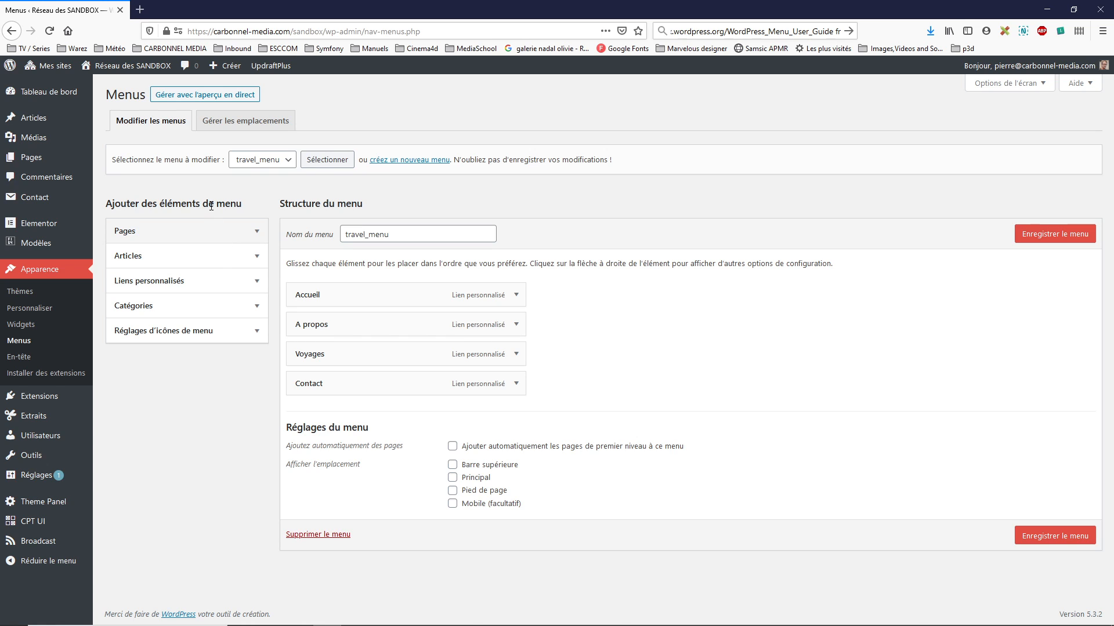
{"action": "mouse_move", "coordinate": [40, 157]}
{"action": "left_click", "coordinate": [135, 164]}
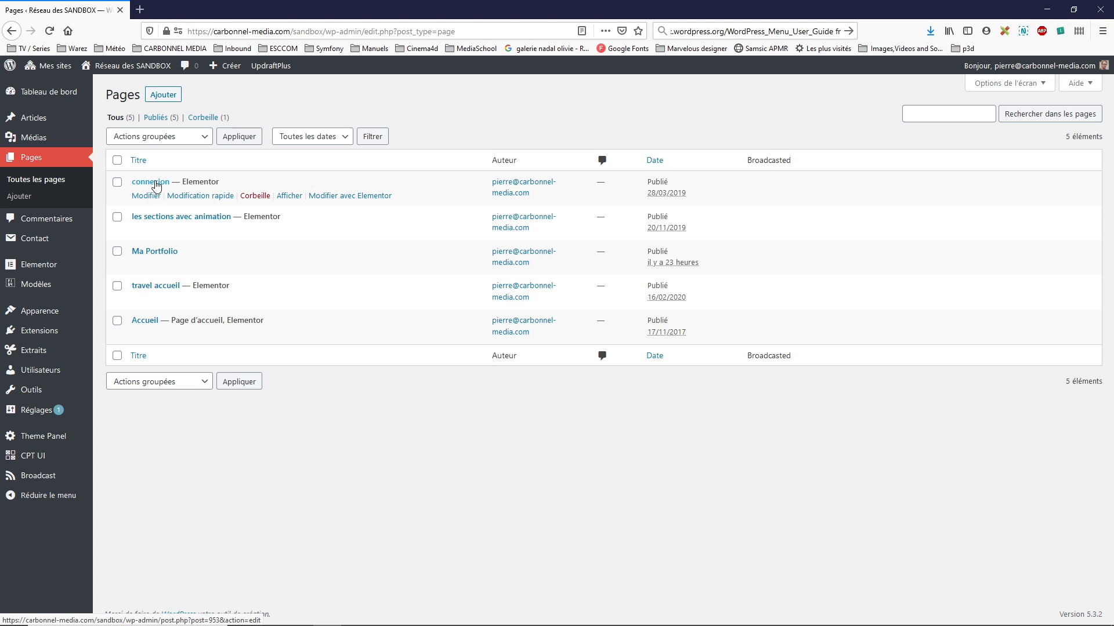
{"action": "left_click", "coordinate": [200, 197]}
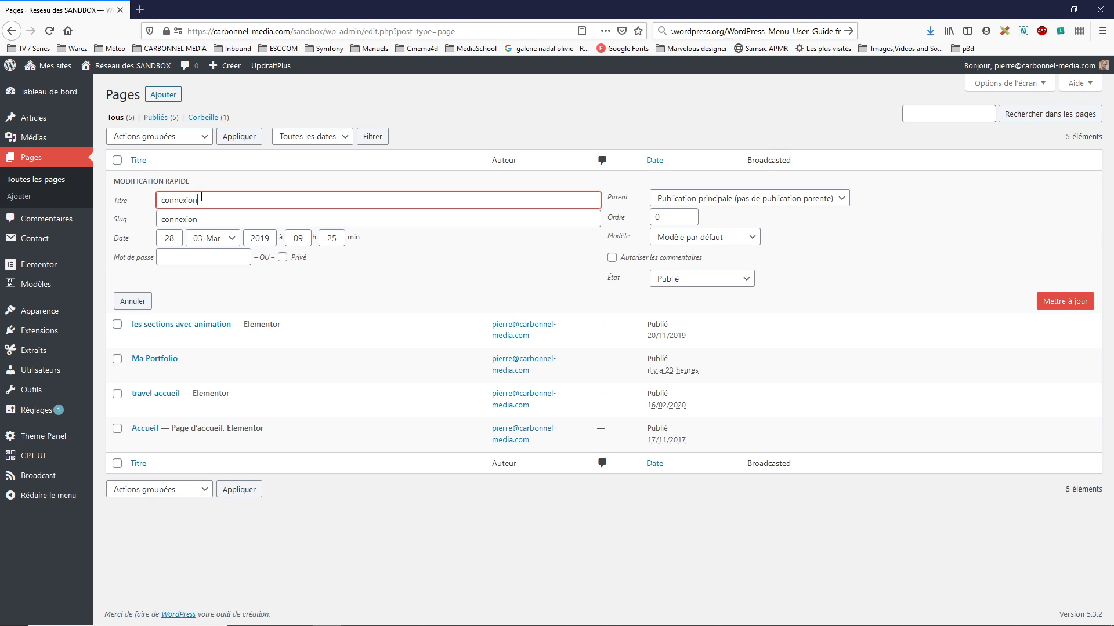
{"action": "left_click", "coordinate": [718, 282]}
{"action": "left_click", "coordinate": [781, 280]}
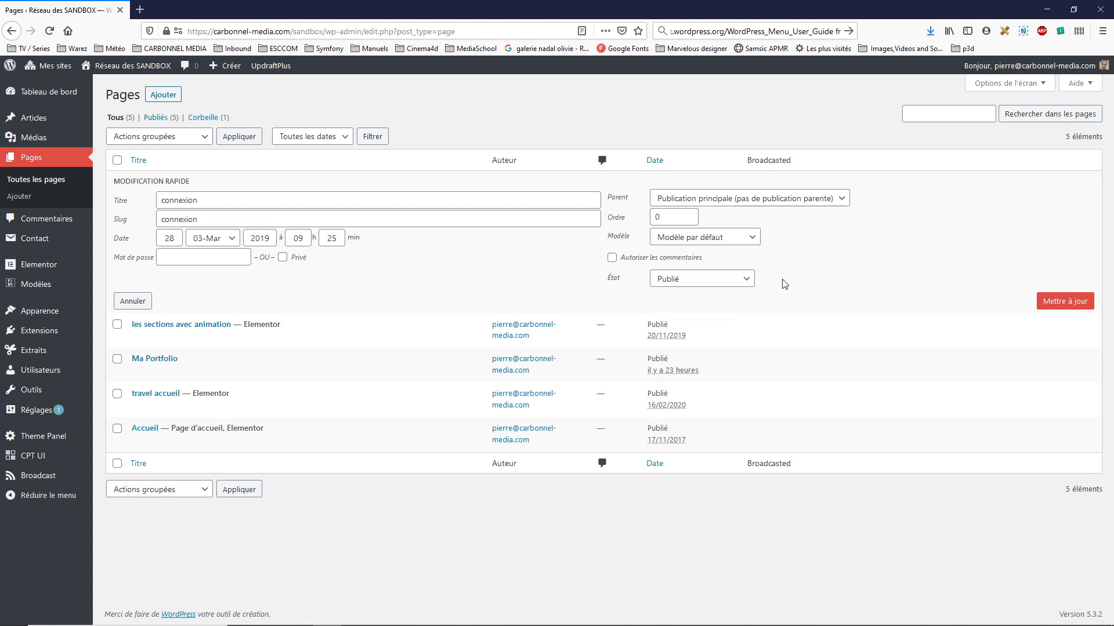
{"action": "left_click", "coordinate": [144, 302]}
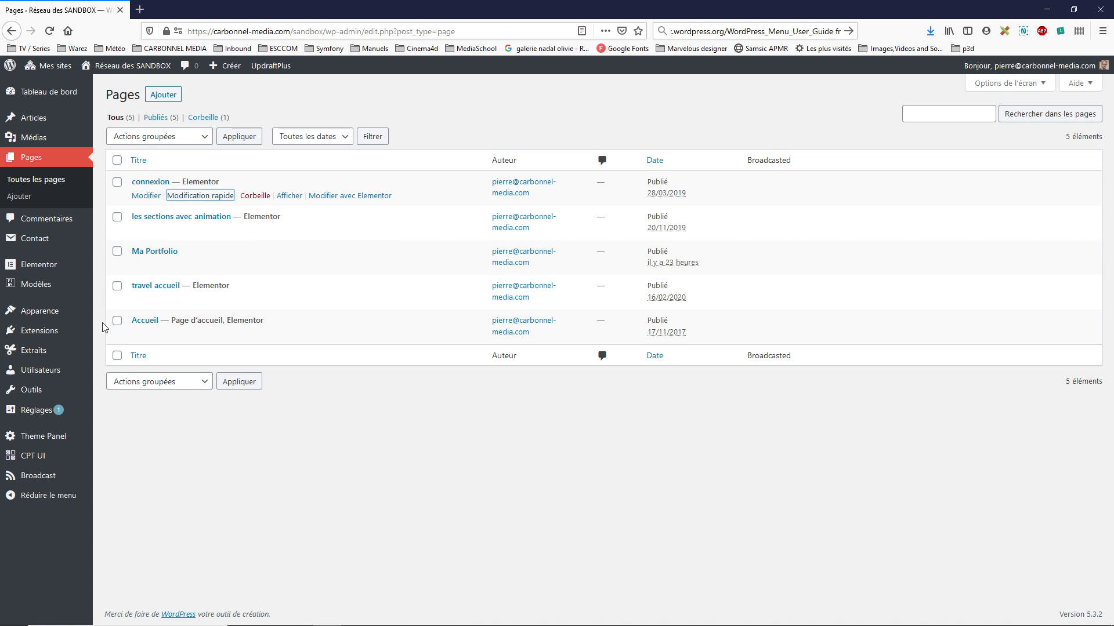
{"action": "mouse_move", "coordinate": [35, 316]}
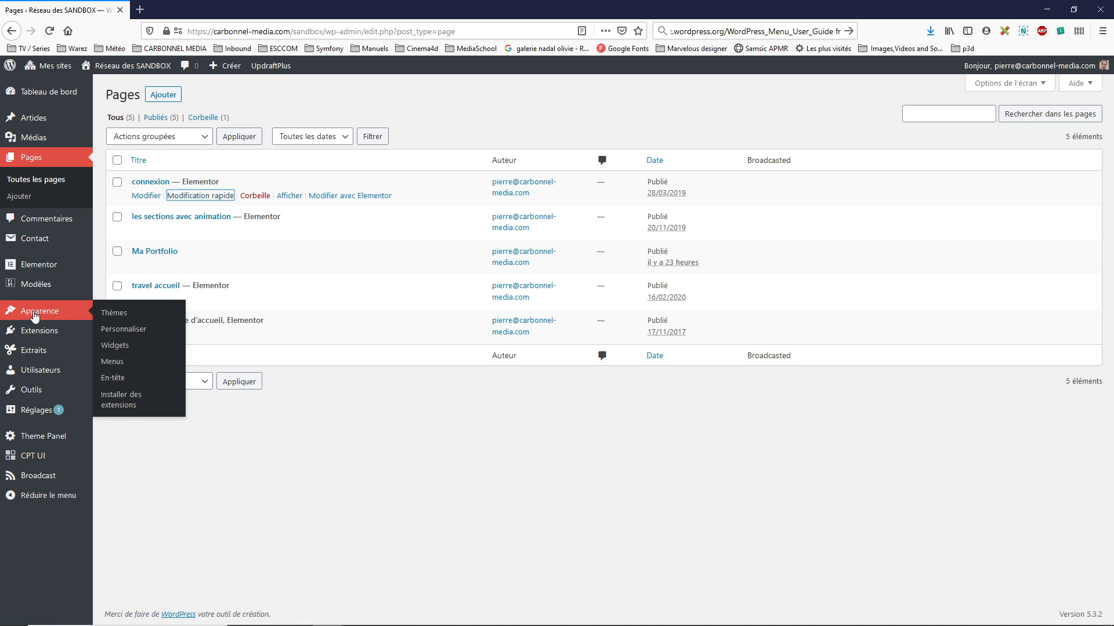
{"action": "left_click", "coordinate": [119, 362]}
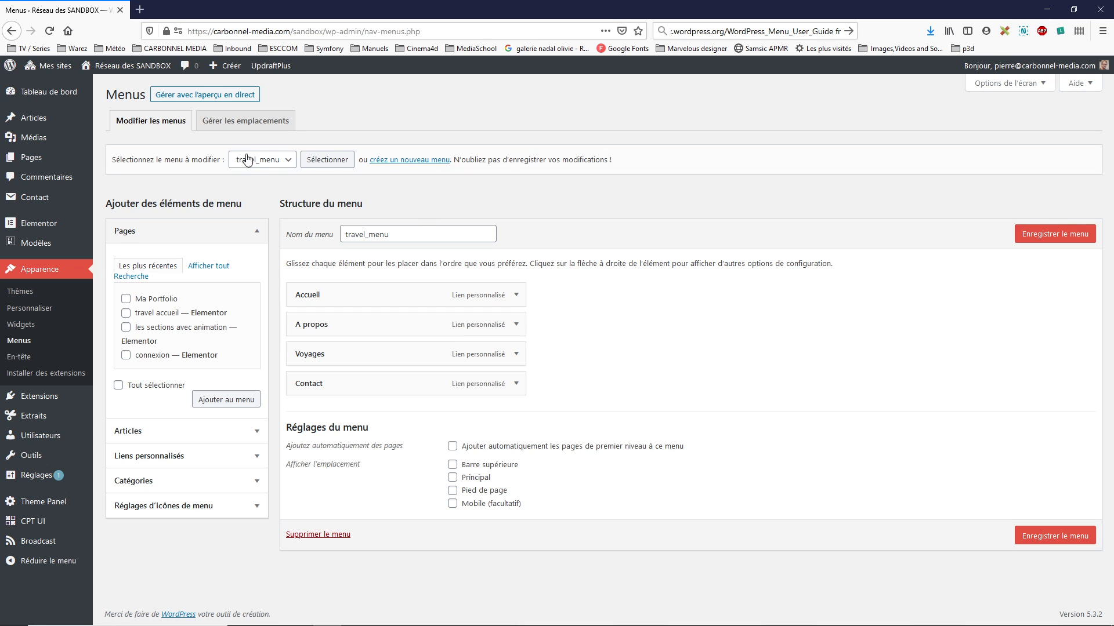
- Create a new navigation menu named "Mon menu"
{"action": "left_click", "coordinate": [273, 160]}
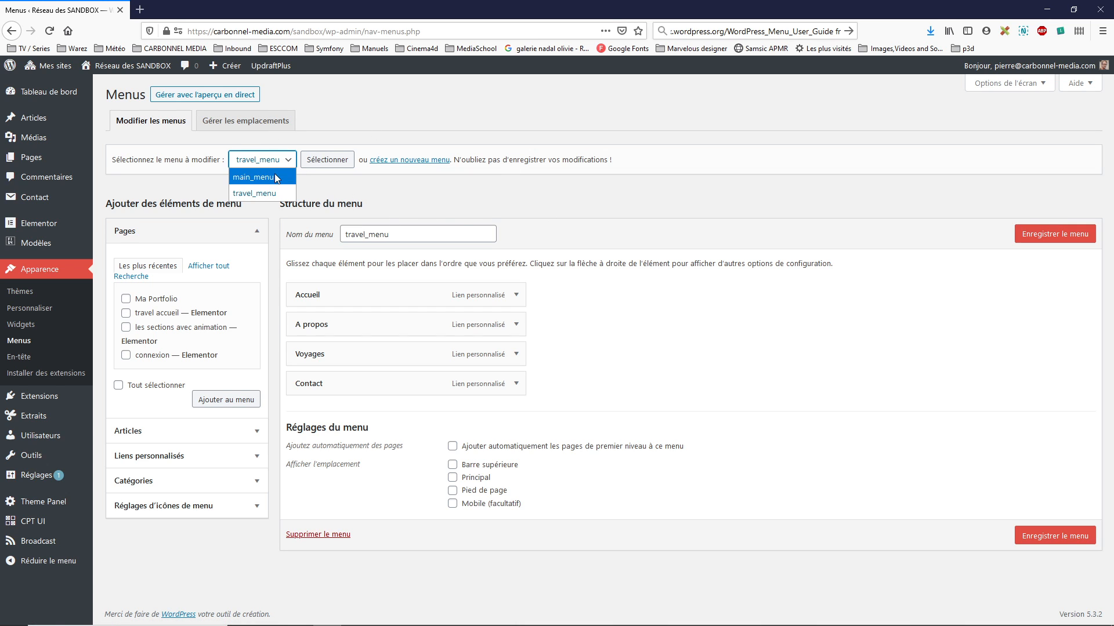
{"action": "left_click", "coordinate": [366, 186]}
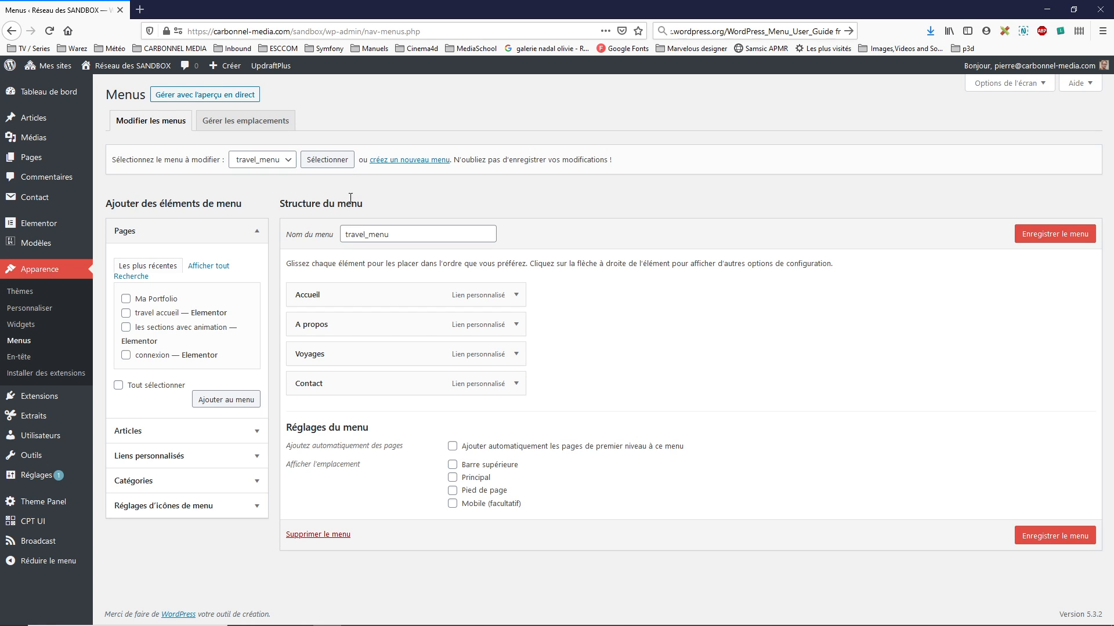
{"action": "left_click", "coordinate": [428, 167]}
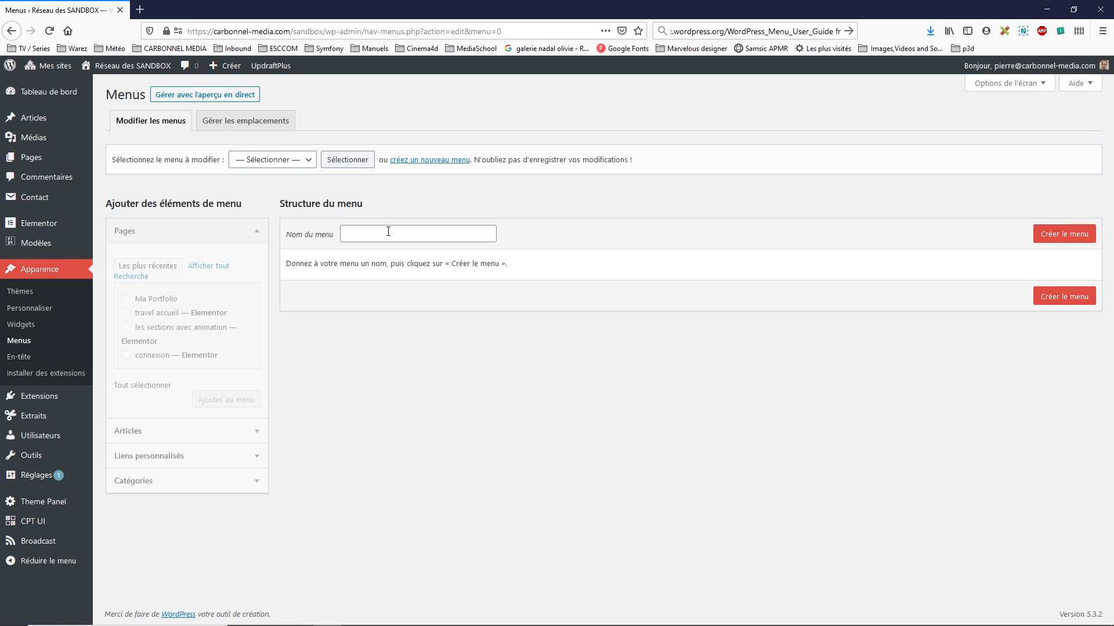
{"action": "left_click", "coordinate": [388, 232]}
{"action": "type", "text": "Mon menu"}
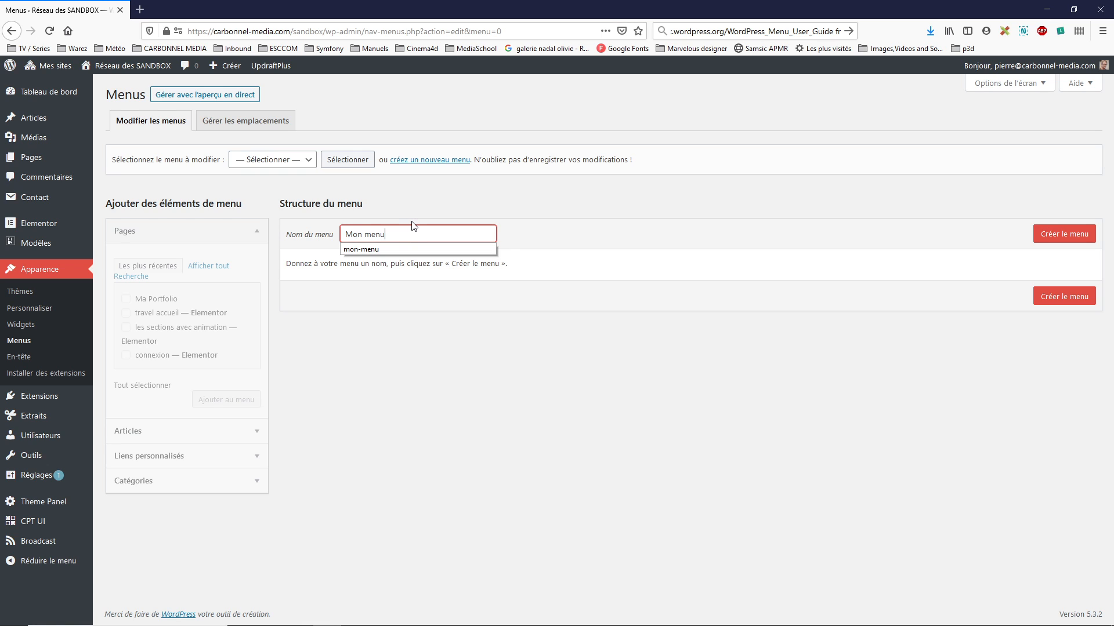
{"action": "left_click", "coordinate": [535, 236]}
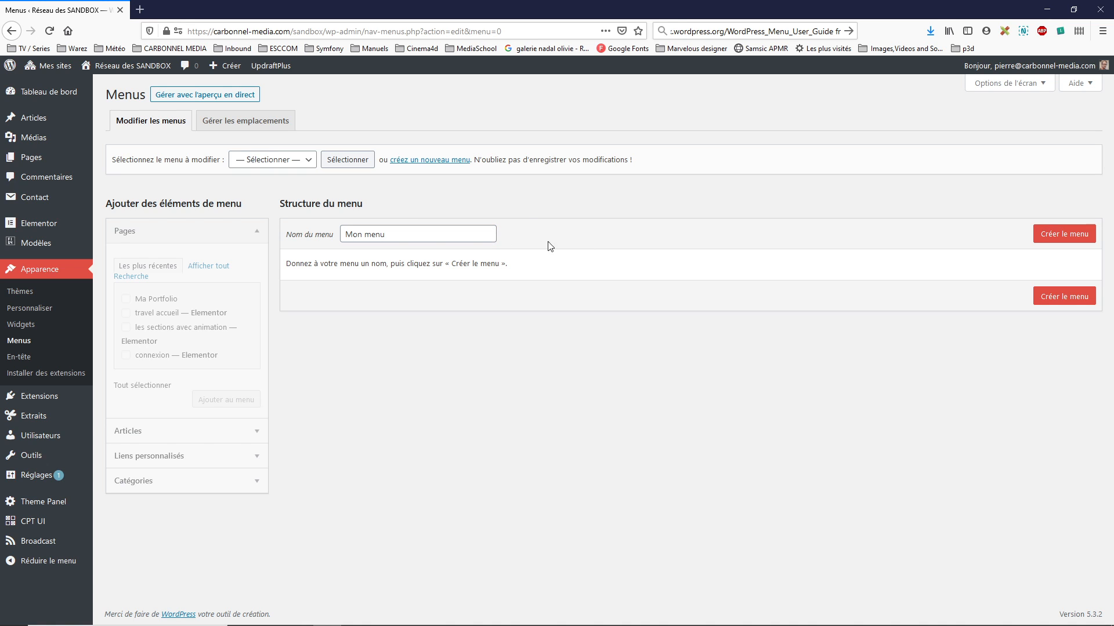
{"action": "left_click", "coordinate": [1061, 238]}
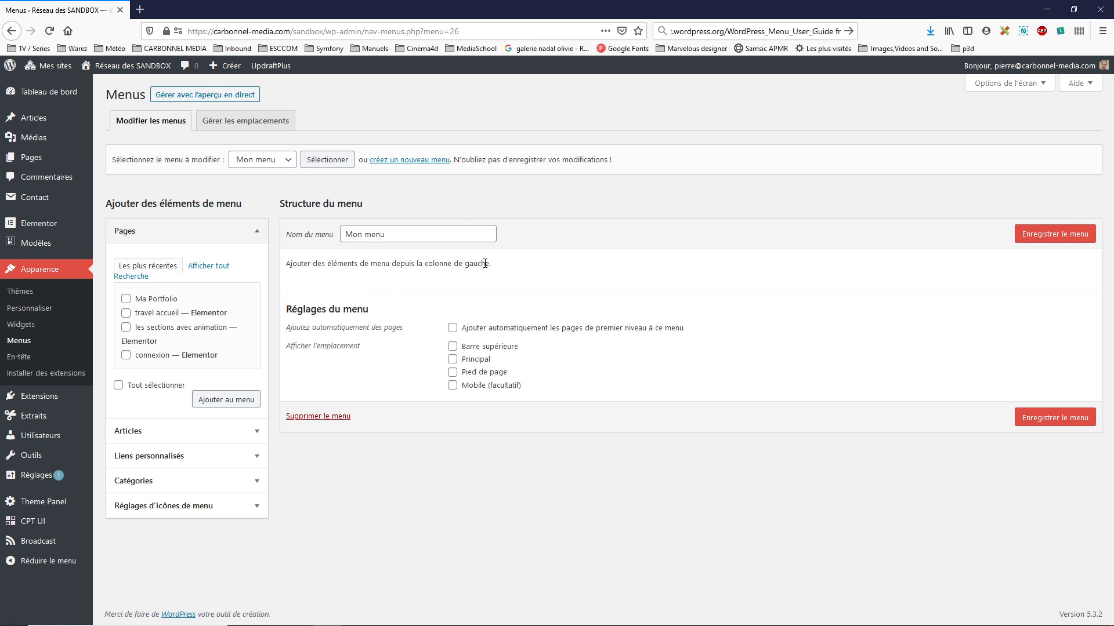
- Examine the complete lists of pages and articles that can be added to the menu
{"action": "left_click_drag", "start_coordinate": [491, 263], "coordinate": [286, 264]}
{"action": "left_click", "coordinate": [351, 287]}
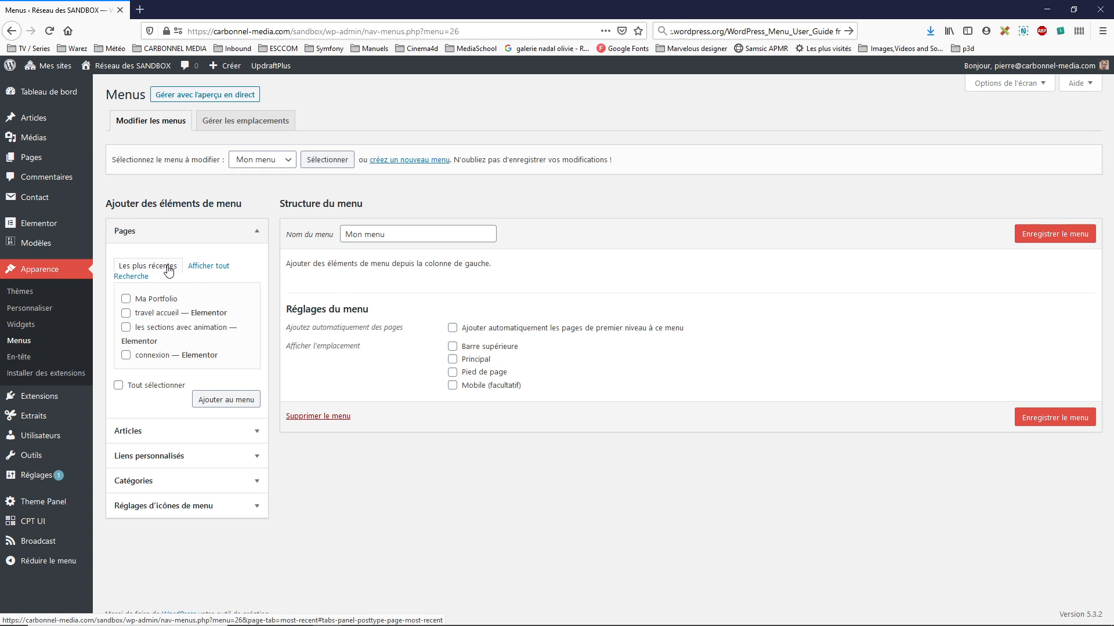
{"action": "left_click", "coordinate": [256, 430]}
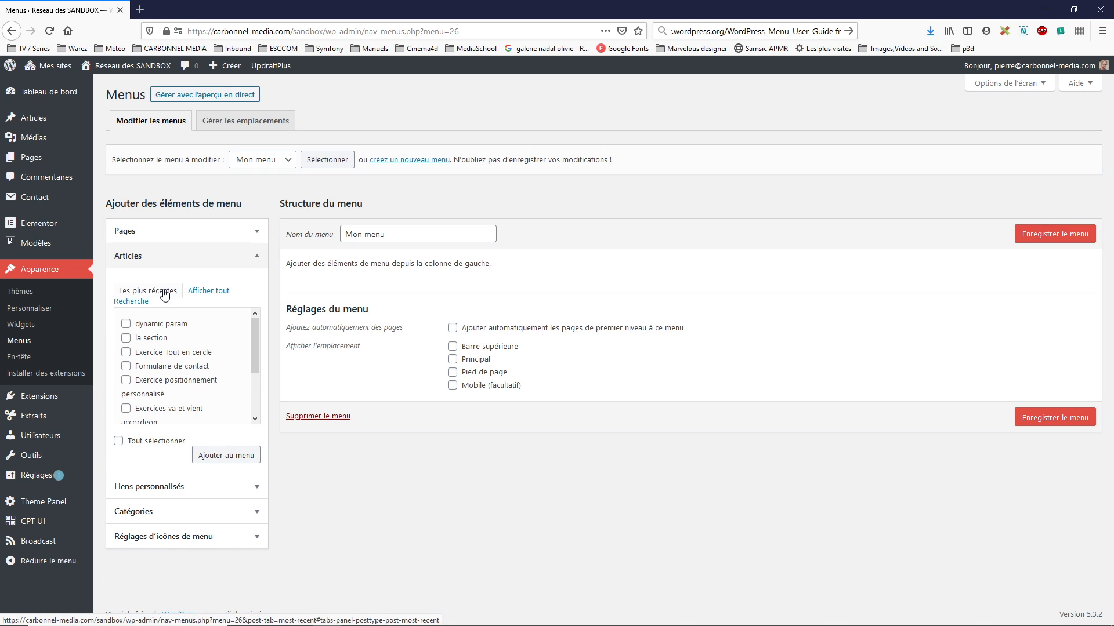
{"action": "left_click", "coordinate": [257, 256]}
{"action": "left_click", "coordinate": [256, 229]}
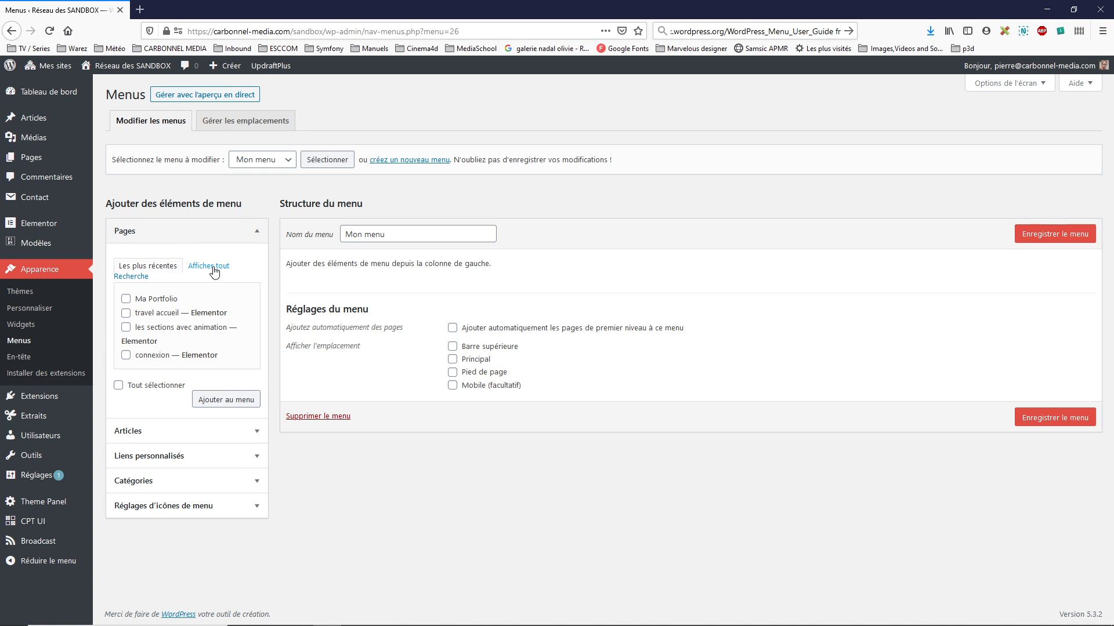
{"action": "left_click", "coordinate": [210, 268]}
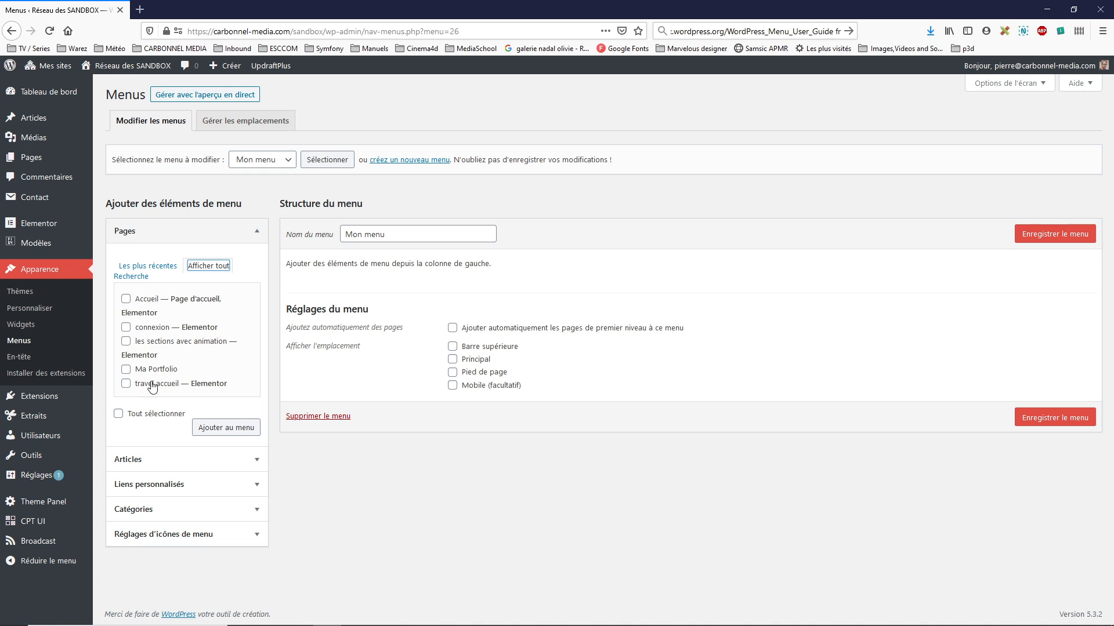
{"action": "left_click", "coordinate": [250, 461]}
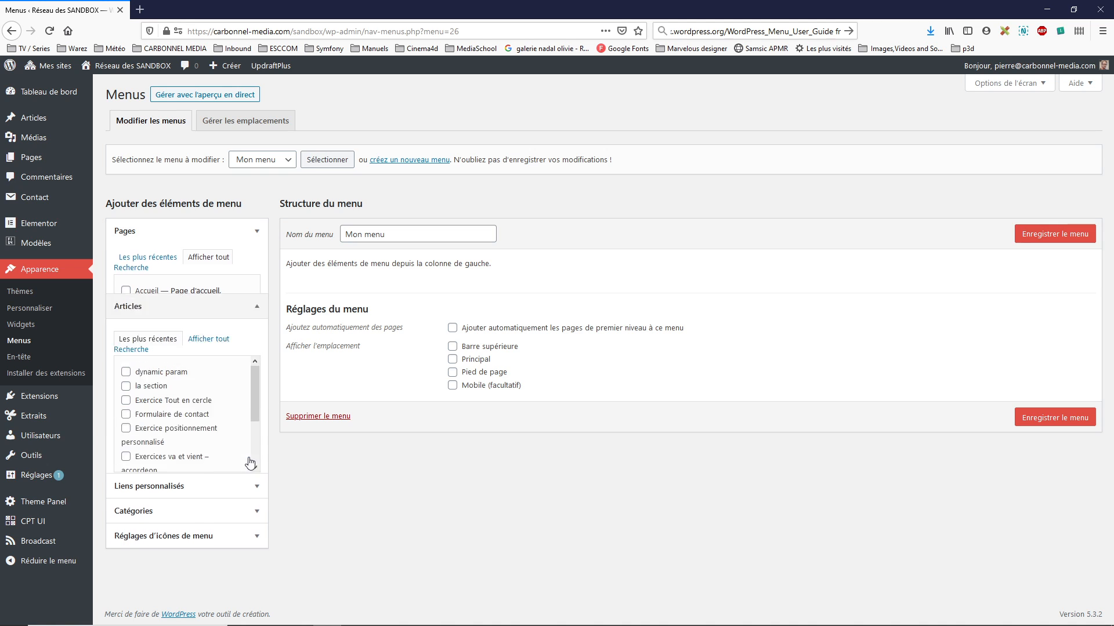
{"action": "left_click", "coordinate": [210, 291]}
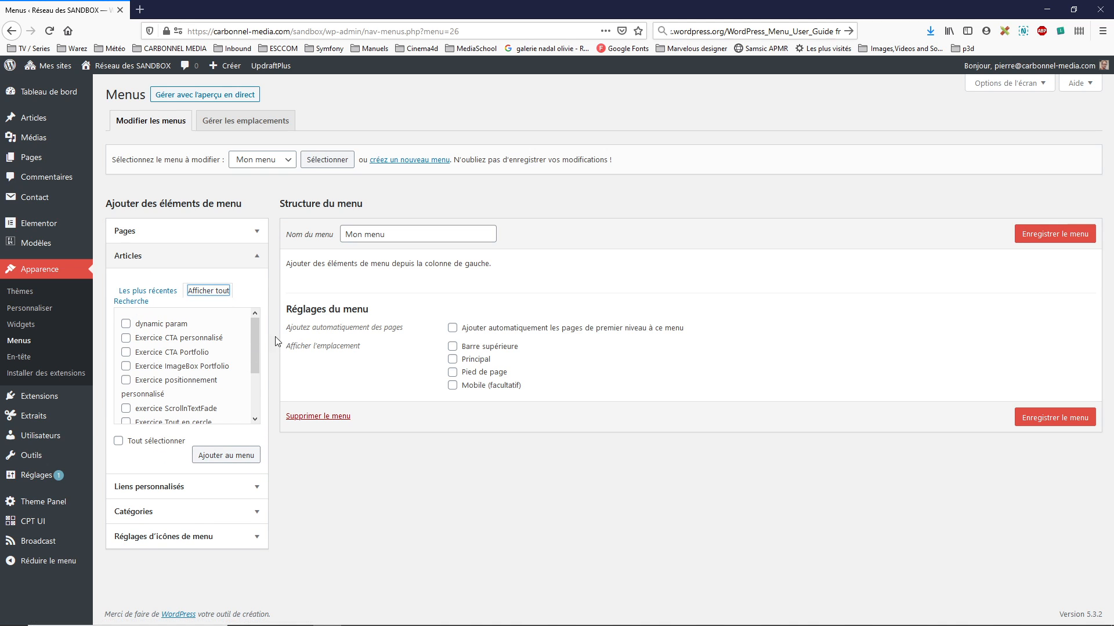
{"action": "left_click_drag", "start_coordinate": [256, 337], "coordinate": [255, 307]}
- Add the pages Accueil, connexion and Ma Portfolio to the menu
{"action": "left_click", "coordinate": [257, 260]}
{"action": "left_click", "coordinate": [257, 231]}
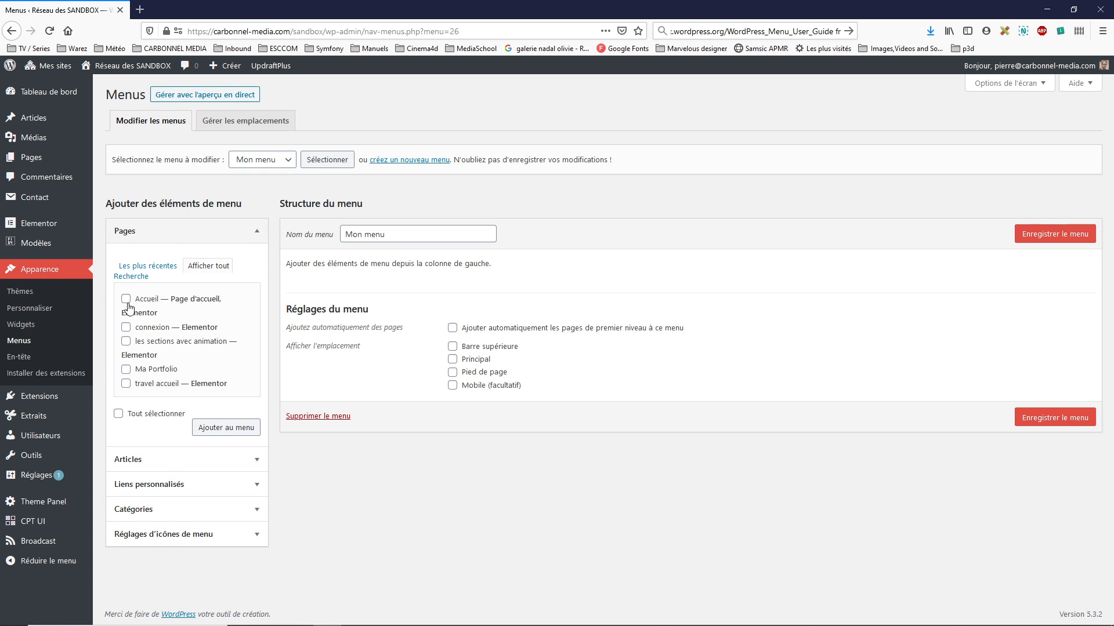
{"action": "left_click", "coordinate": [126, 328]}
{"action": "left_click", "coordinate": [126, 369]}
{"action": "left_click", "coordinate": [226, 430]}
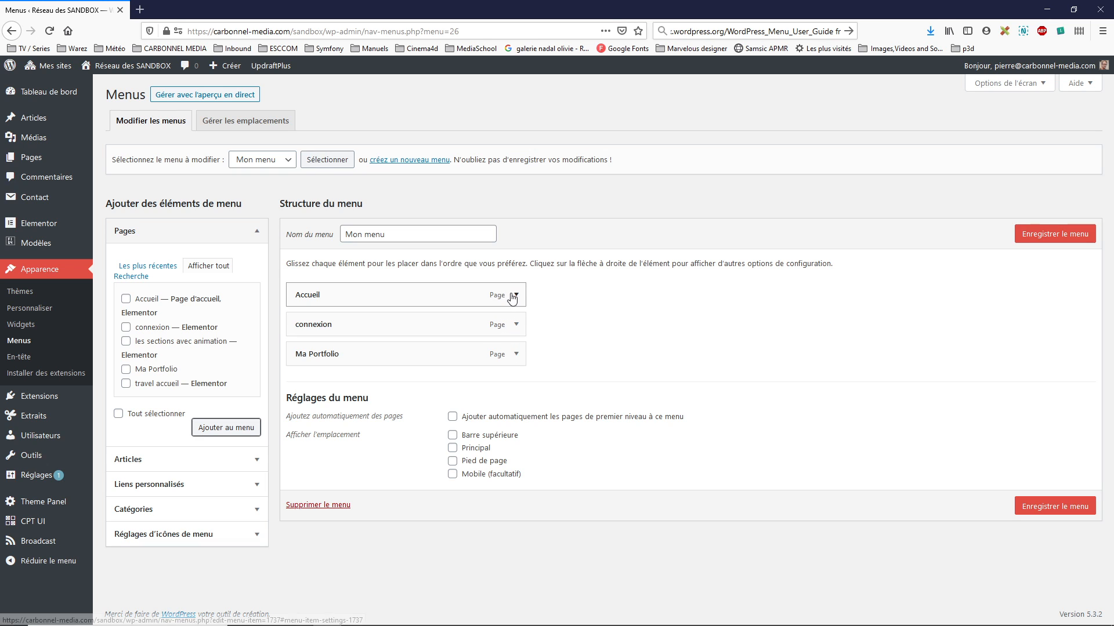
- Try moving Ma Portfolio above connexion and nesting connexion under Accueil, and restore the flat original order
{"action": "left_click_drag", "start_coordinate": [320, 355], "coordinate": [313, 327]}
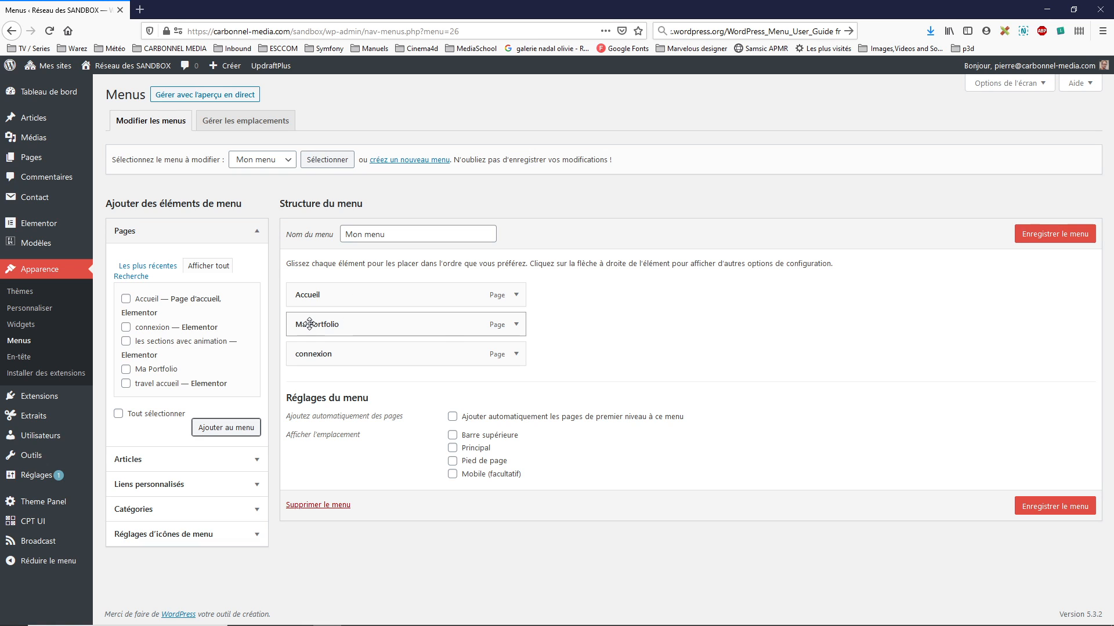
{"action": "mouse_move", "coordinate": [315, 295]}
{"action": "left_mouse_down"}
{"action": "mouse_move", "coordinate": [311, 325]}
{"action": "mouse_move", "coordinate": [315, 291]}
{"action": "left_mouse_up"}
{"action": "left_click_drag", "start_coordinate": [300, 355], "coordinate": [322, 331]}
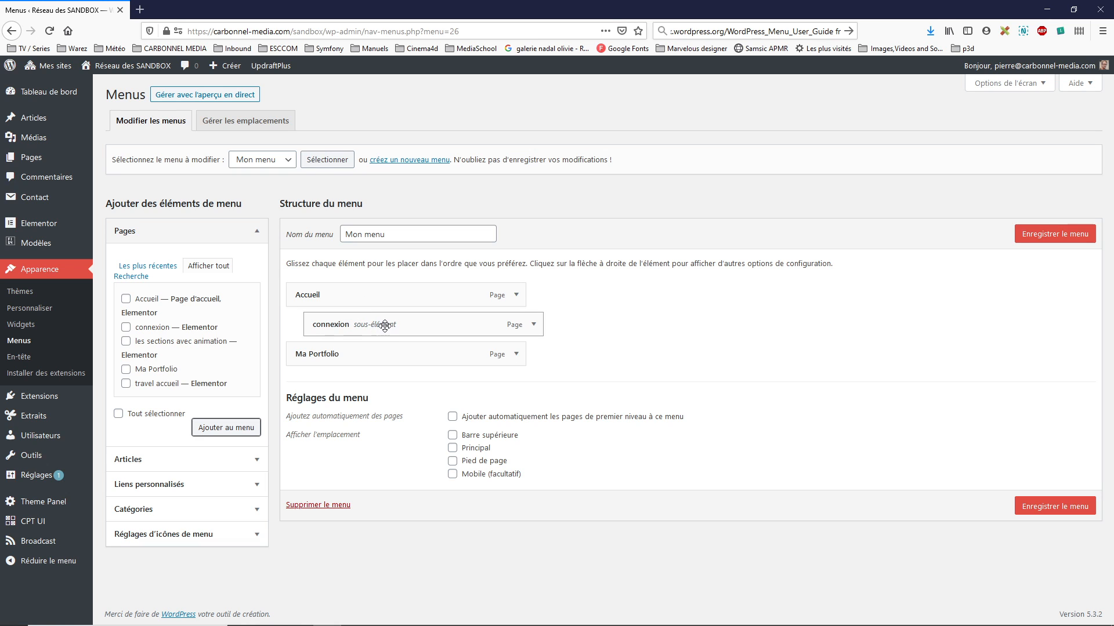
{"action": "left_click_drag", "start_coordinate": [383, 326], "coordinate": [329, 327]}
{"action": "left_click_drag", "start_coordinate": [344, 326], "coordinate": [299, 325]}
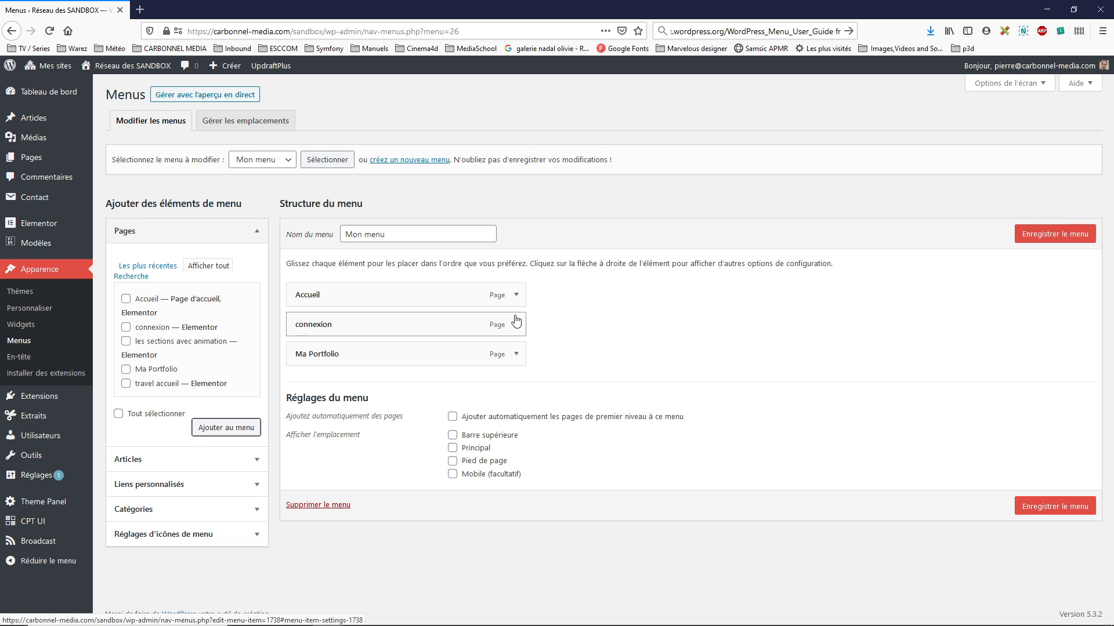
- Add the article "Exercice CTA personnalisé" to the menu
{"action": "left_click", "coordinate": [255, 460]}
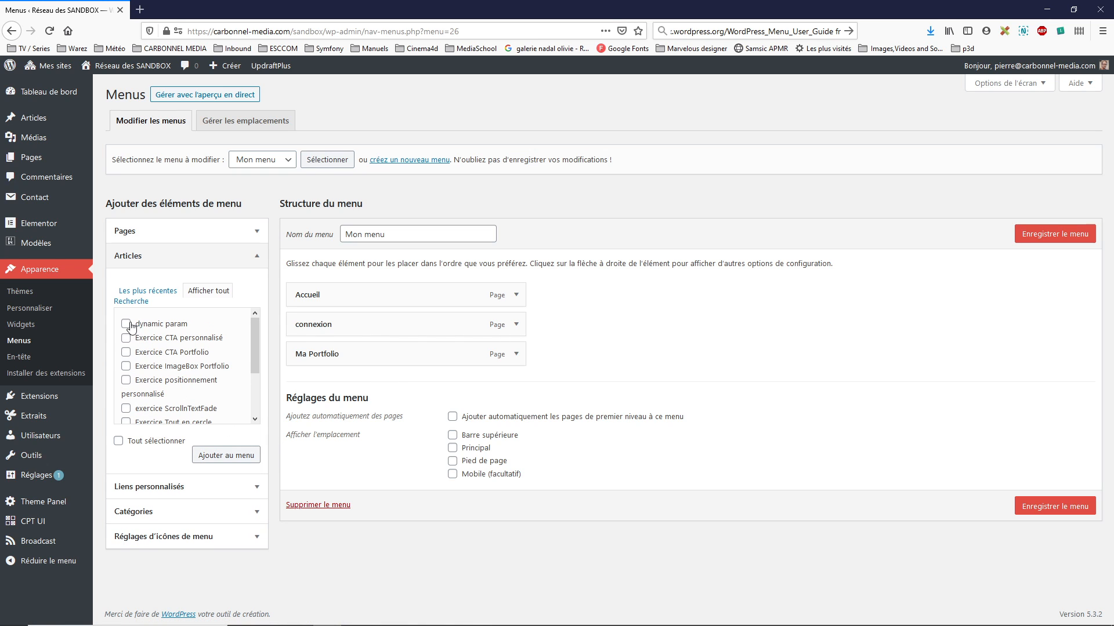
{"action": "left_click", "coordinate": [126, 338]}
{"action": "left_click", "coordinate": [229, 460]}
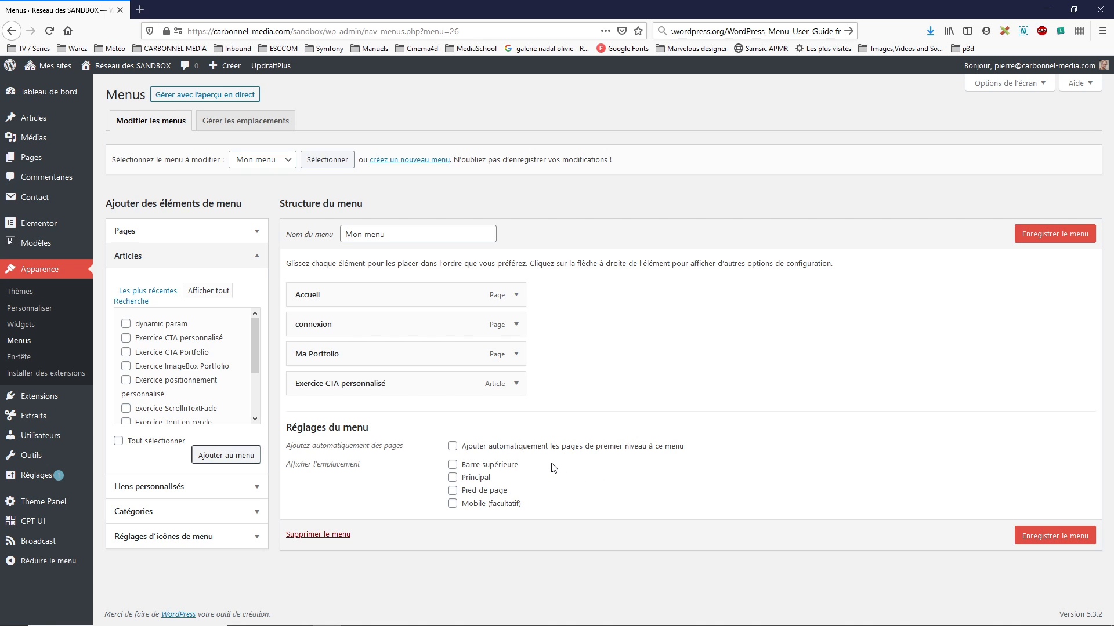
- Assign the menu to the Principal location, save it and check it on the site's home page
{"action": "left_click", "coordinate": [453, 479]}
{"action": "left_click", "coordinate": [1056, 538]}
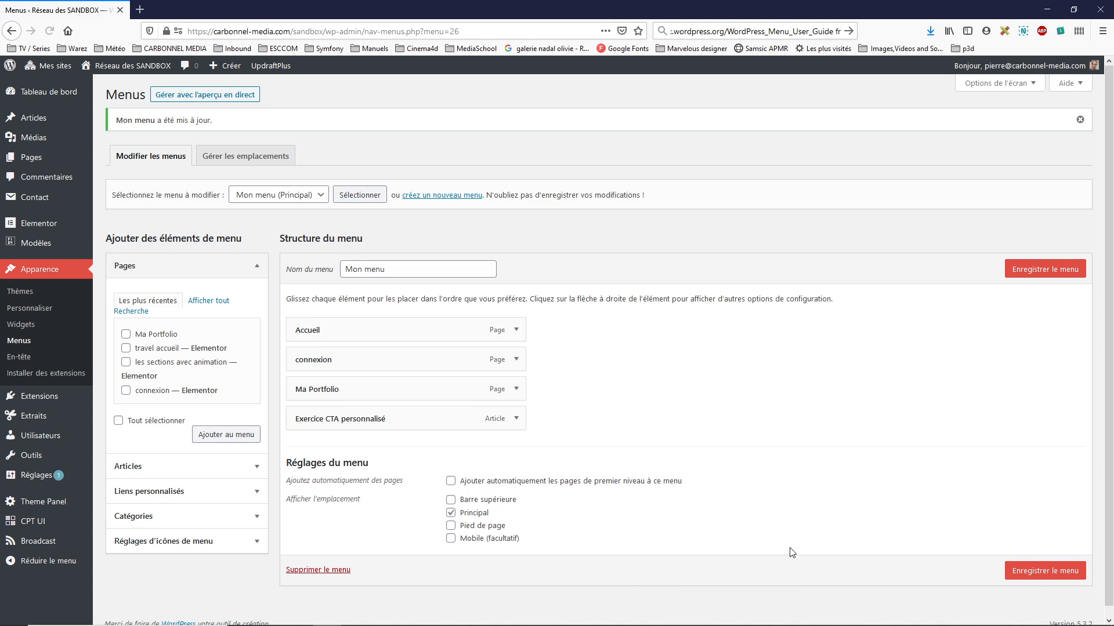
{"action": "left_click", "coordinate": [170, 98]}
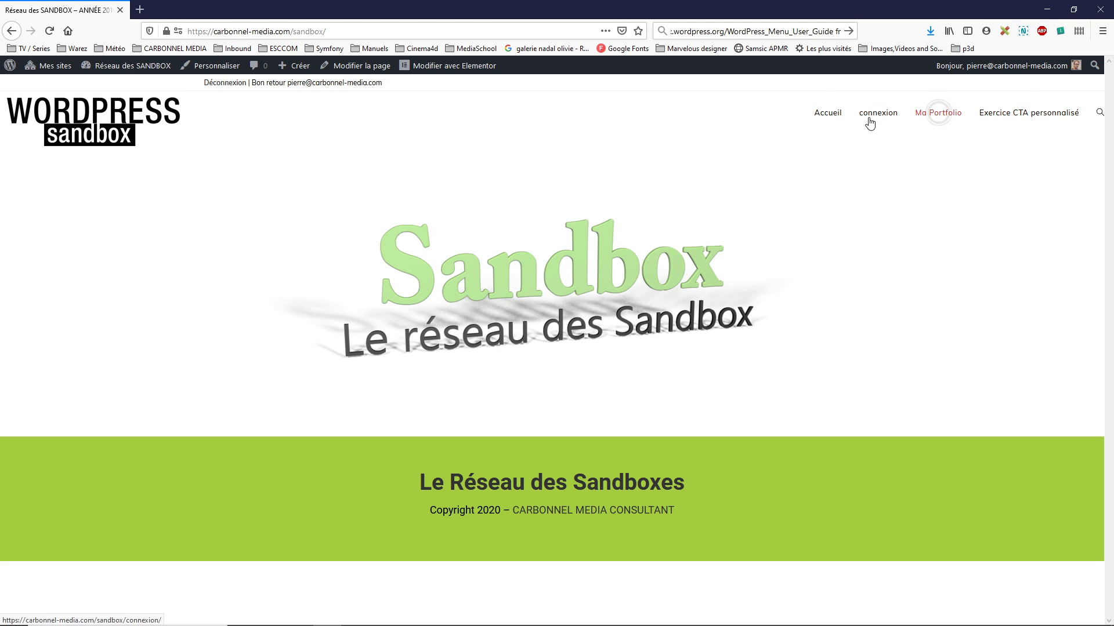
{"action": "left_click", "coordinate": [12, 32]}
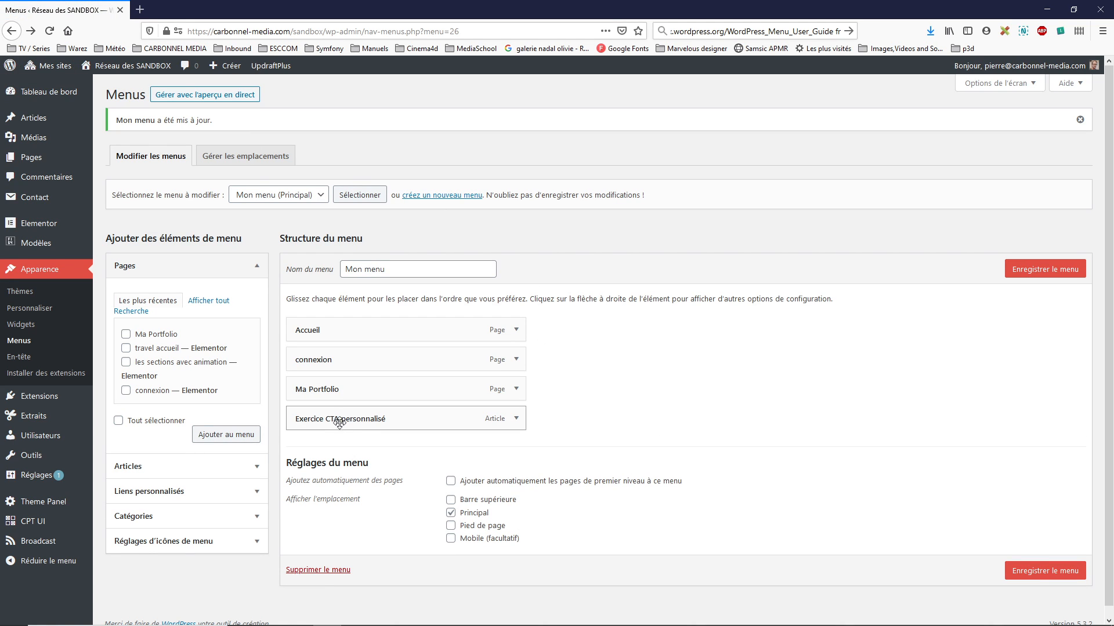
- Make "Exercice CTA personnalisé" a sub-item of Ma Portfolio, save the menu and check it on the live site
{"action": "left_click_drag", "start_coordinate": [310, 419], "coordinate": [332, 419]}
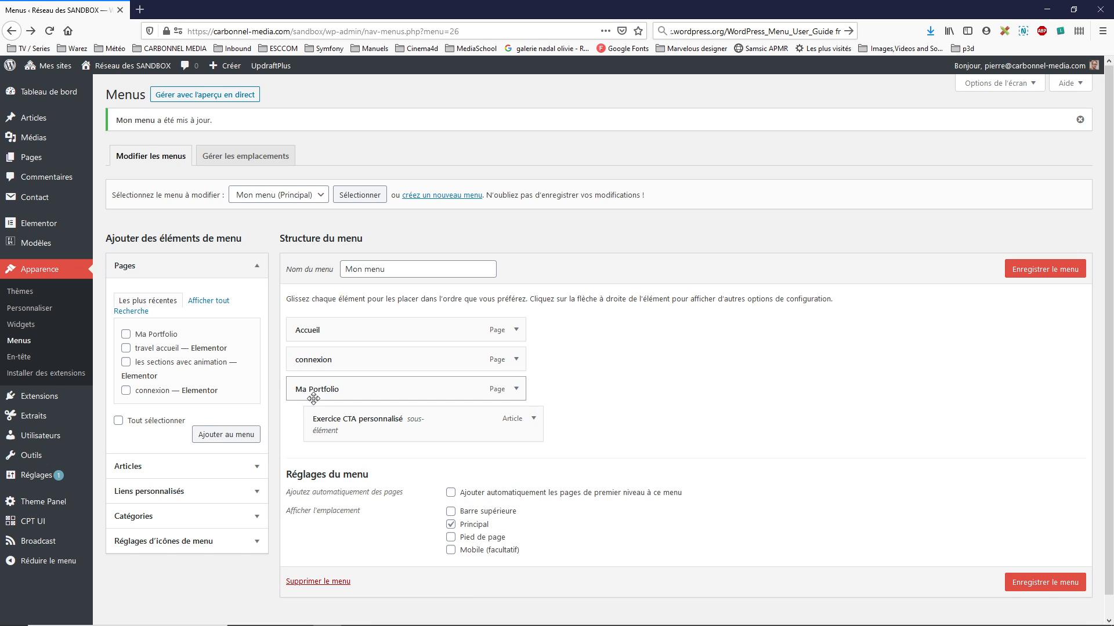
{"action": "left_click", "coordinate": [1038, 586]}
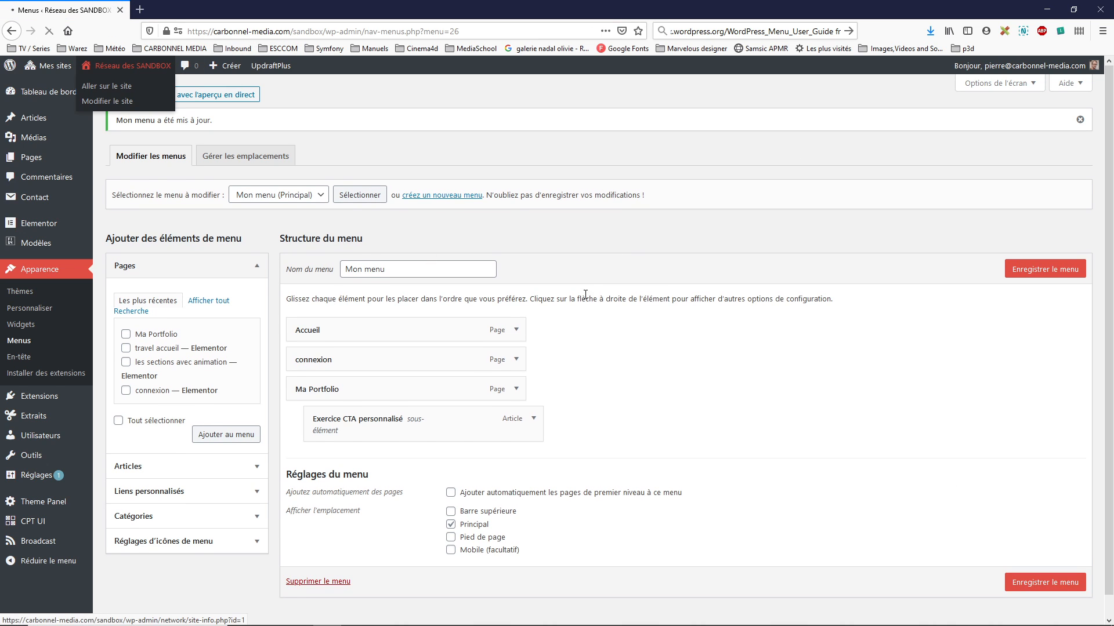
{"action": "left_click", "coordinate": [137, 70]}
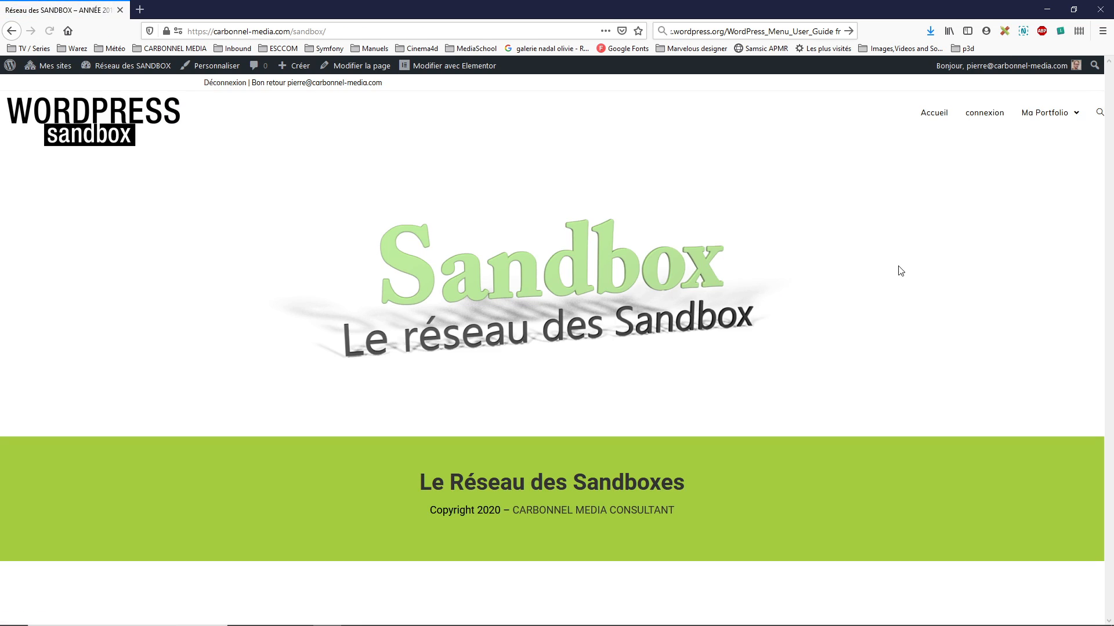
{"action": "left_click", "coordinate": [1050, 112]}
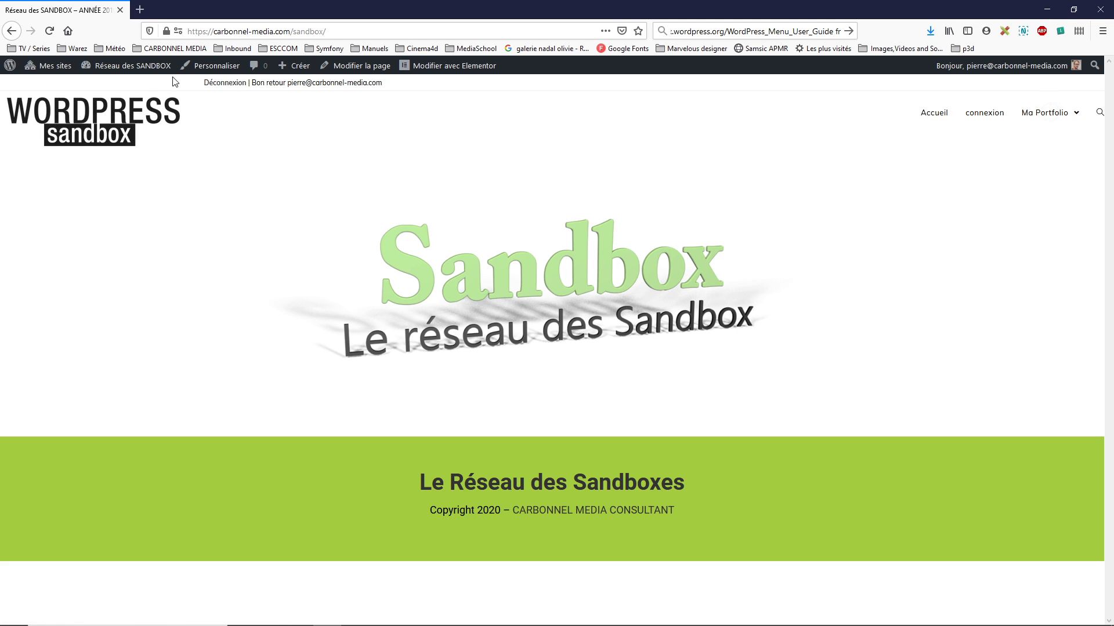
{"action": "left_click", "coordinate": [11, 31]}
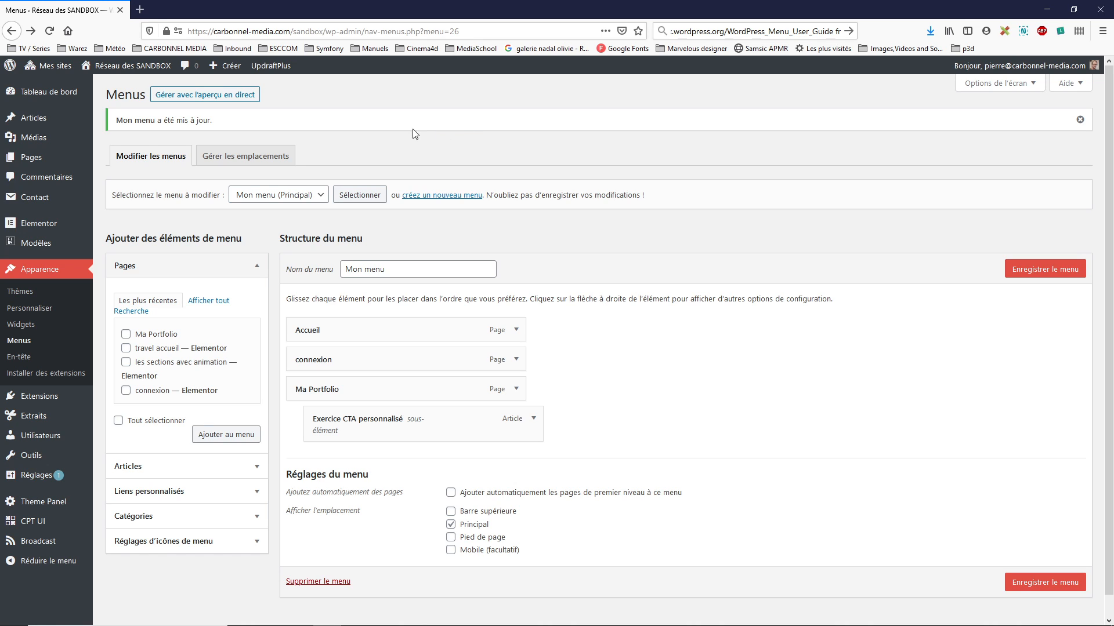
{"action": "left_click", "coordinate": [107, 101]}
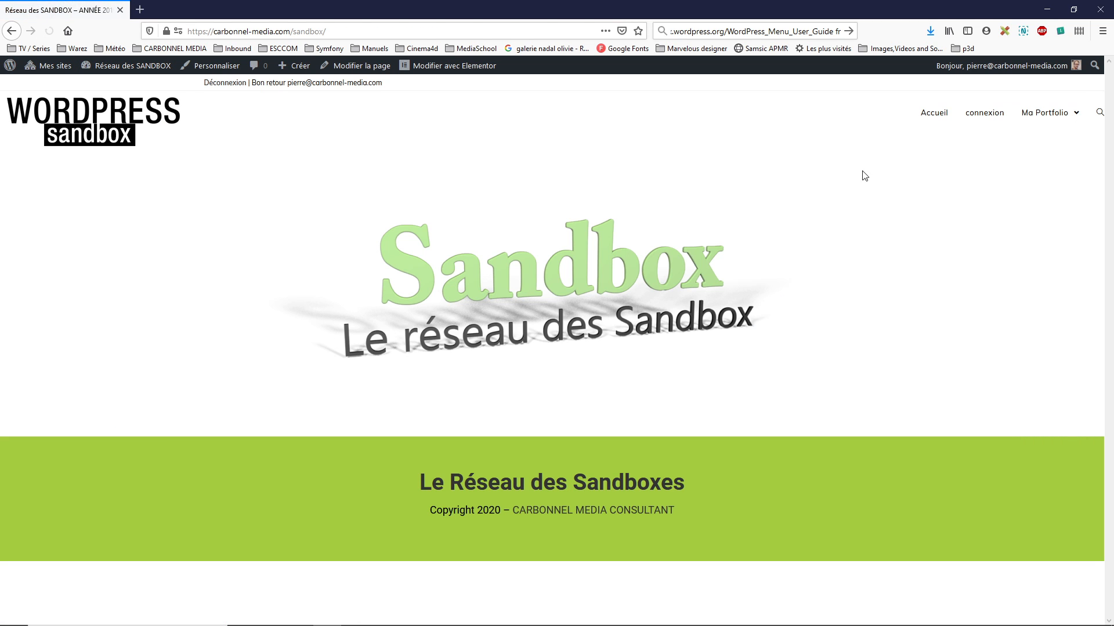
- Open the header's menu settings in the site customizer, try the left and right alignments, and set the menu position to Centré
{"action": "mouse_move", "coordinate": [1035, 116]}
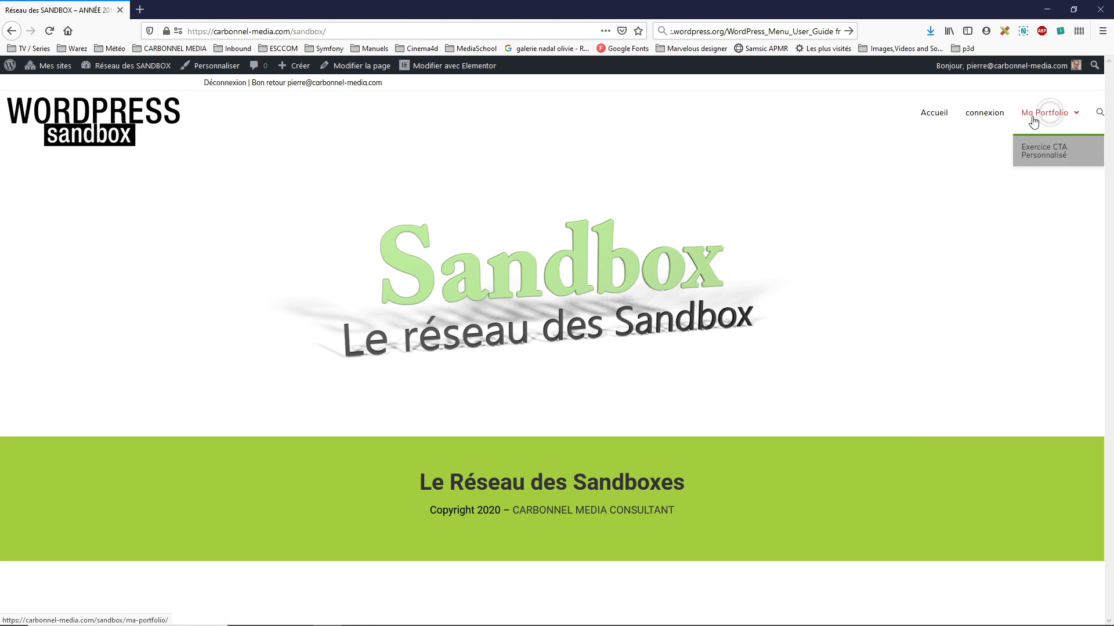
{"action": "left_click", "coordinate": [215, 66]}
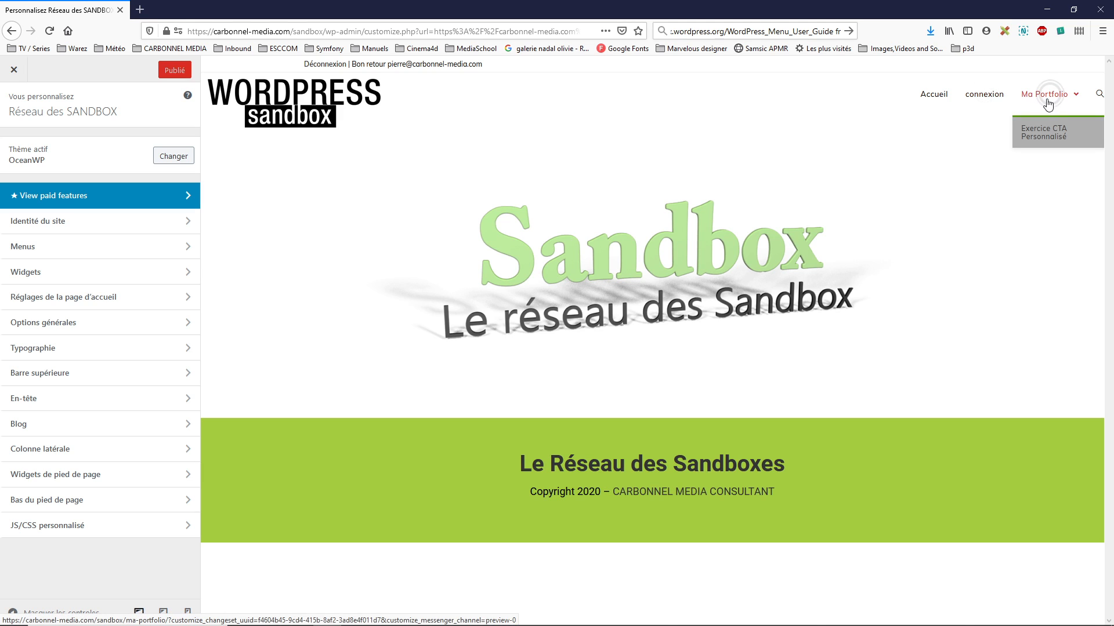
{"action": "left_click", "coordinate": [81, 400]}
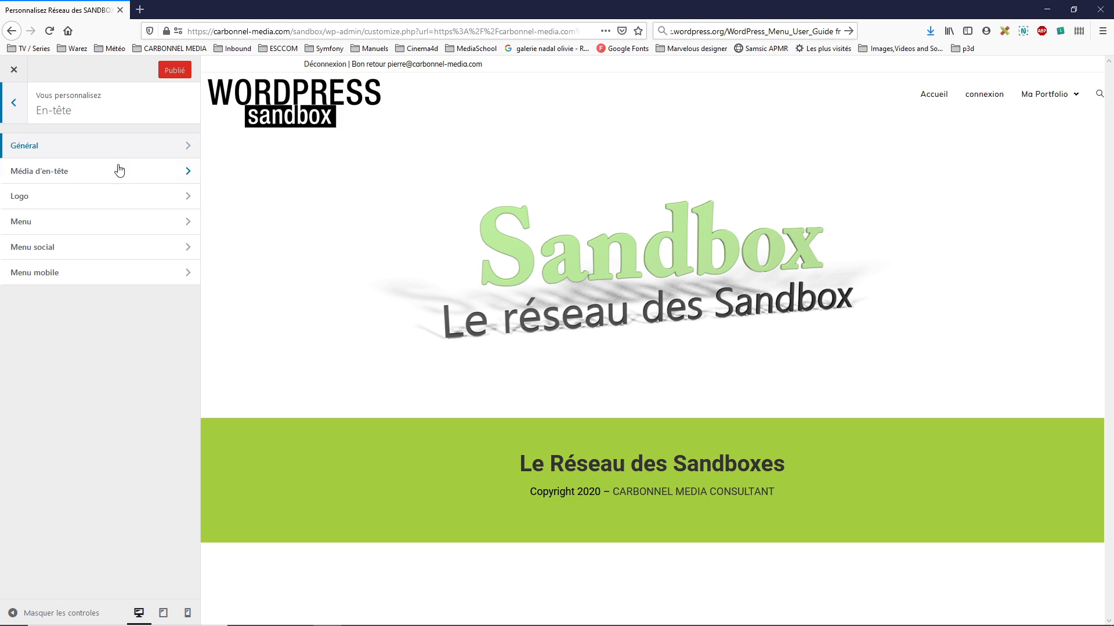
{"action": "left_click", "coordinate": [102, 224]}
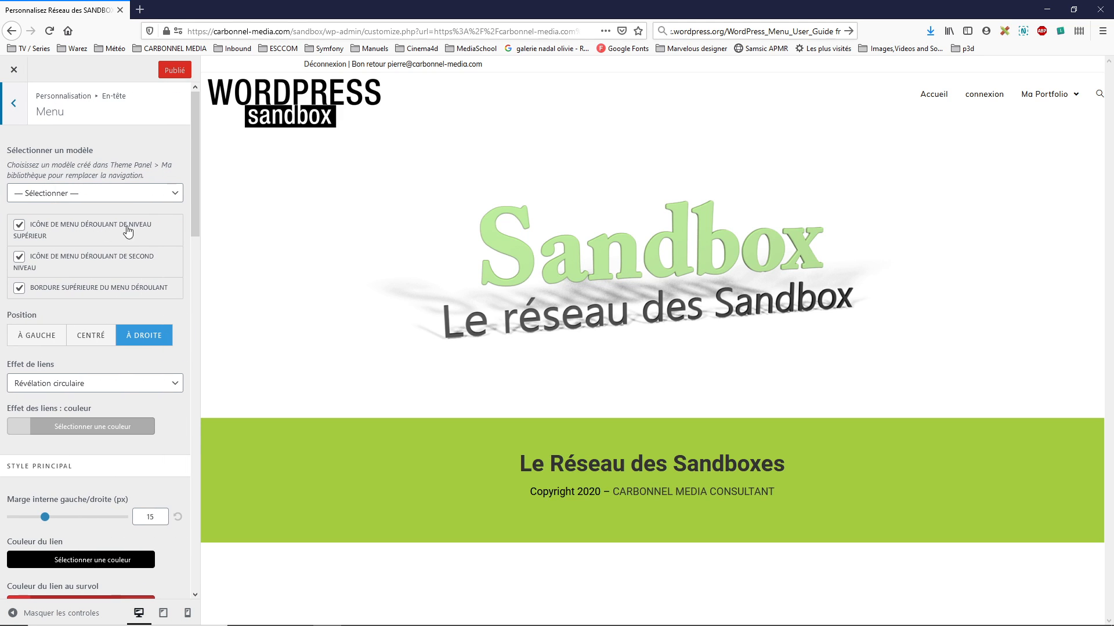
{"action": "left_click_drag", "start_coordinate": [198, 200], "coordinate": [187, 233]}
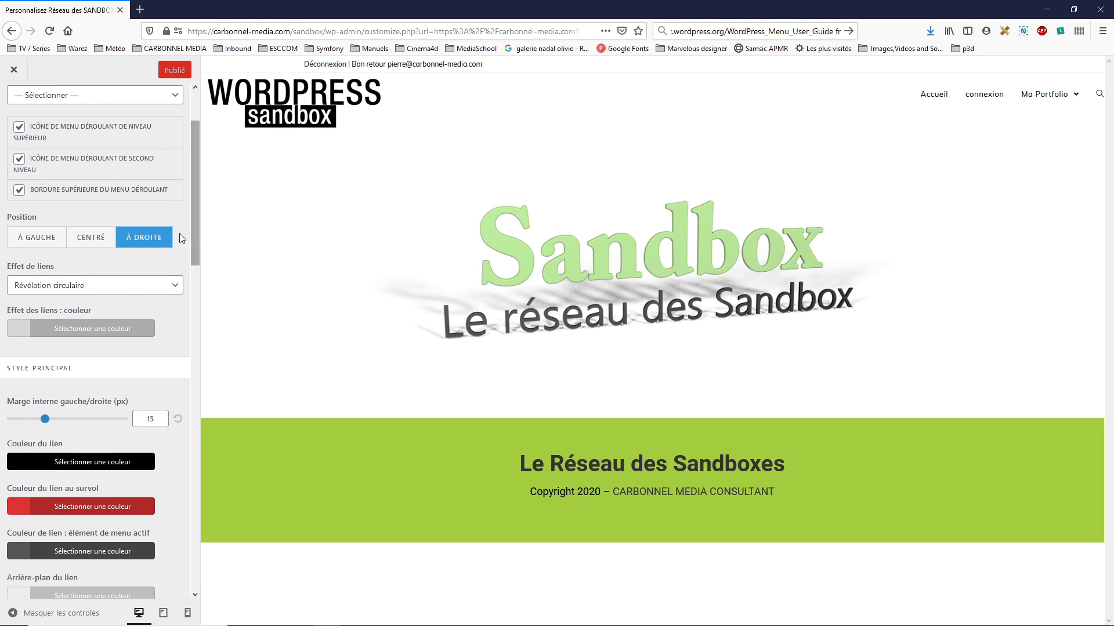
{"action": "left_click", "coordinate": [90, 242]}
{"action": "left_click", "coordinate": [35, 244]}
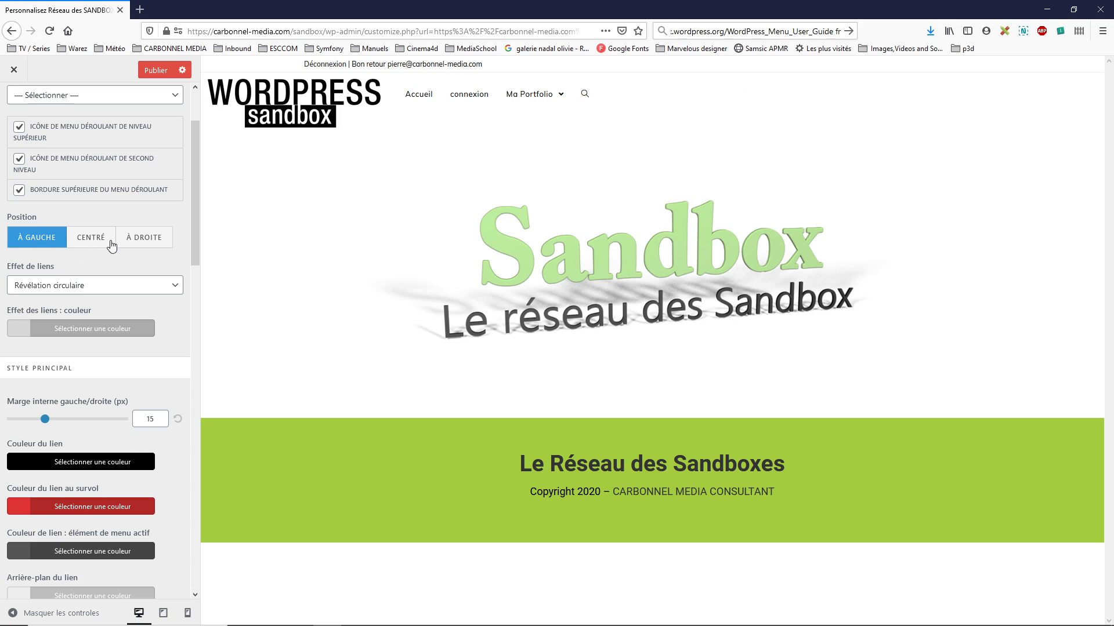
{"action": "left_click", "coordinate": [140, 246]}
{"action": "left_click", "coordinate": [89, 243]}
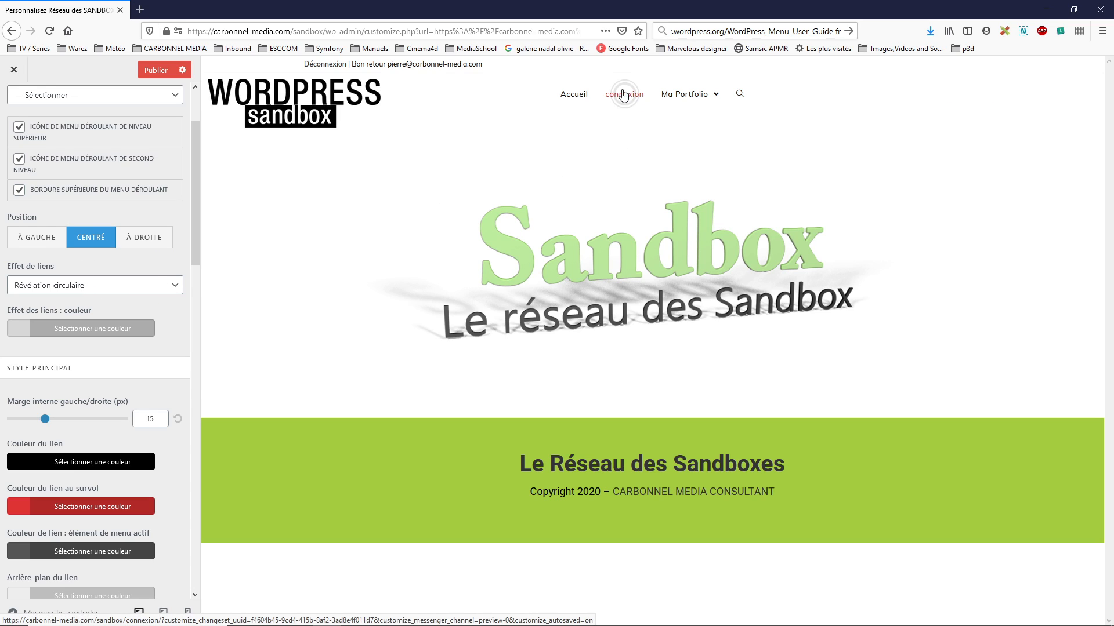
- Set the menu's link effect to "Souligné vers le bas" and its main link colour to light grey
{"action": "left_click", "coordinate": [119, 285]}
{"action": "left_click", "coordinate": [103, 354]}
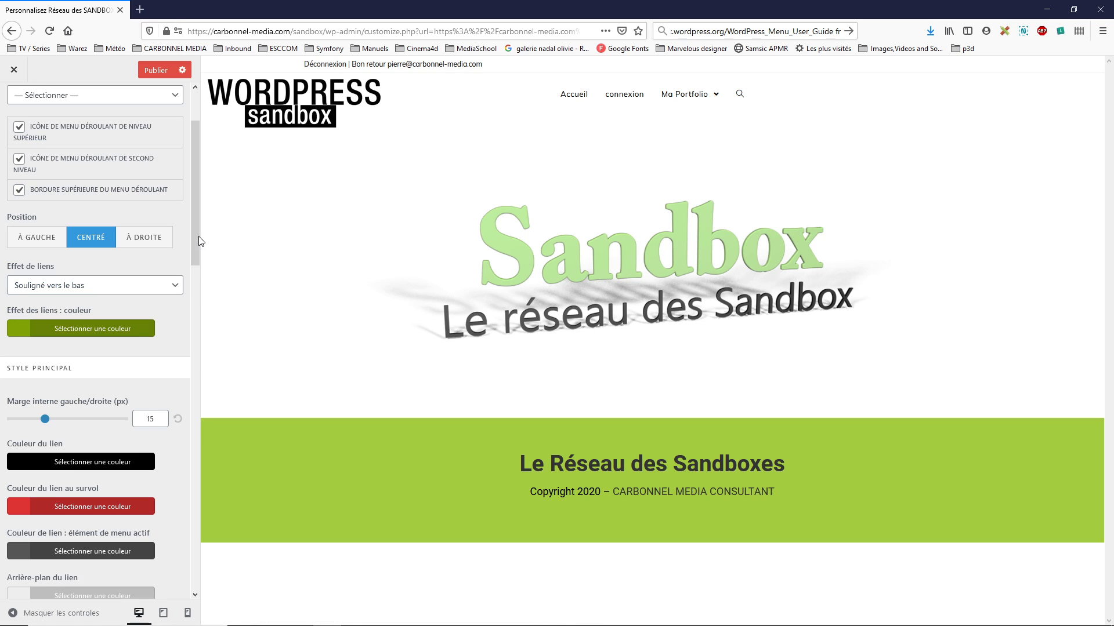
{"action": "scroll", "coordinate": [124, 313], "scroll_direction": "down", "scroll_amount": 3}
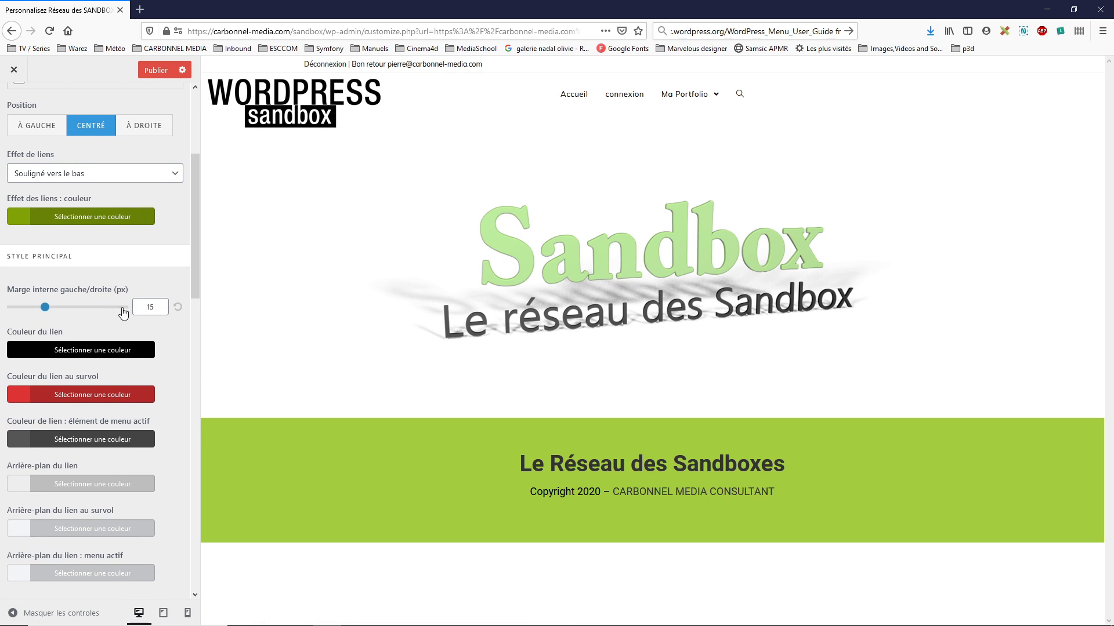
{"action": "left_click", "coordinate": [20, 351]}
{"action": "left_click_drag", "start_coordinate": [70, 441], "coordinate": [61, 418]}
{"action": "left_click", "coordinate": [24, 353]}
{"action": "left_click", "coordinate": [30, 354]}
{"action": "left_click", "coordinate": [31, 354]}
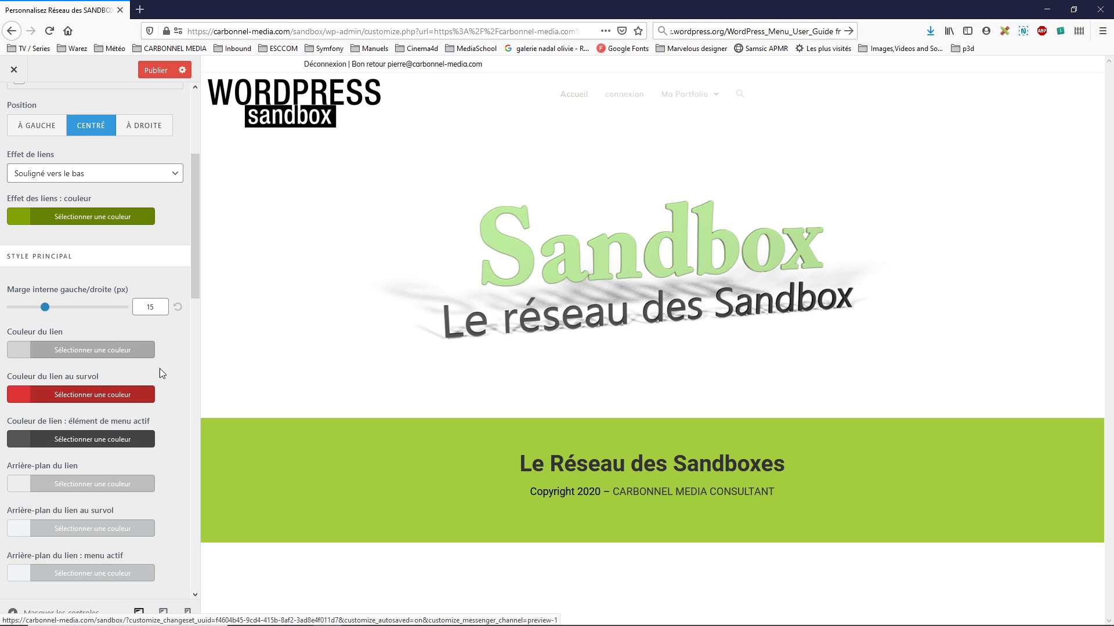
- Set the menu link hover colour to green #81d742 and publish the customizations
{"action": "left_click", "coordinate": [16, 396]}
{"action": "left_click", "coordinate": [86, 558]}
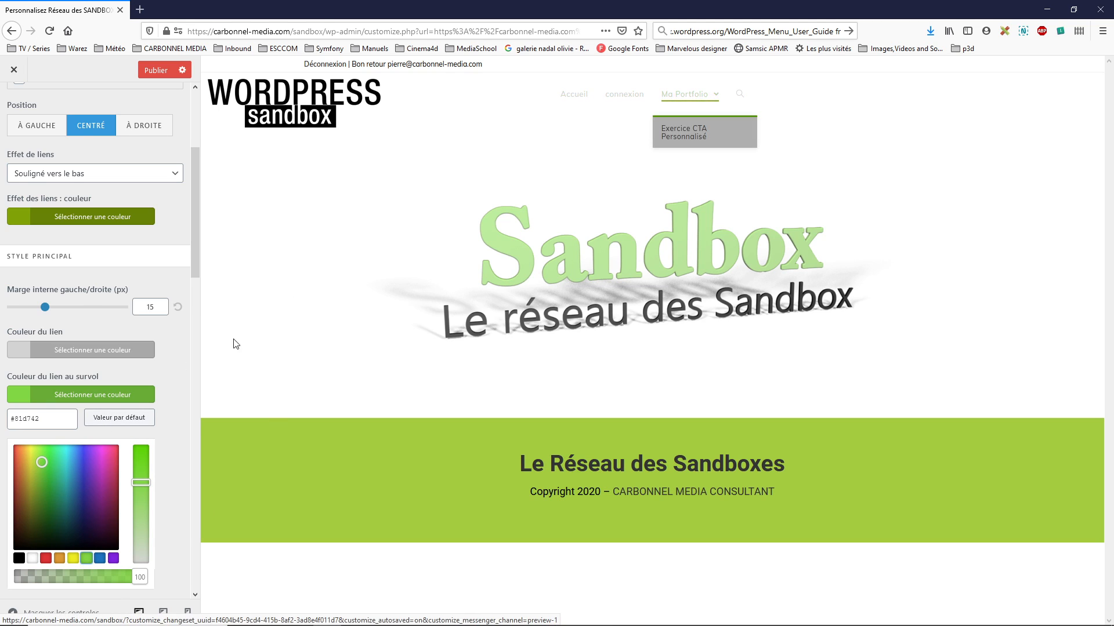
{"action": "left_click_drag", "start_coordinate": [196, 262], "coordinate": [202, 383]}
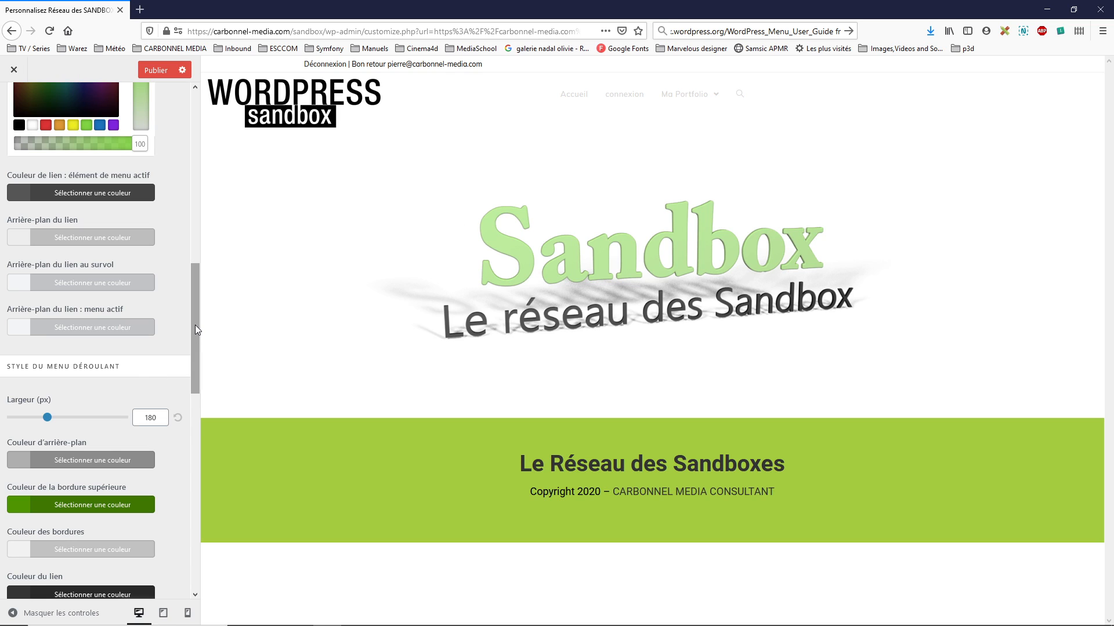
{"action": "left_click", "coordinate": [157, 71]}
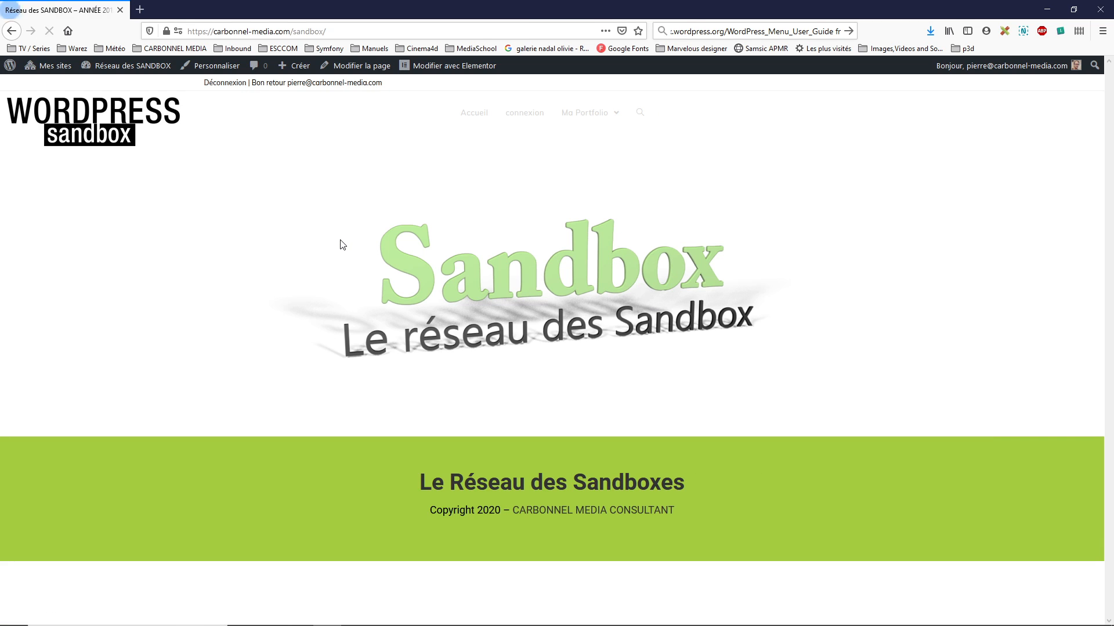
- Return to the site's dashboard and open the menu management page
{"action": "mouse_move", "coordinate": [125, 65]}
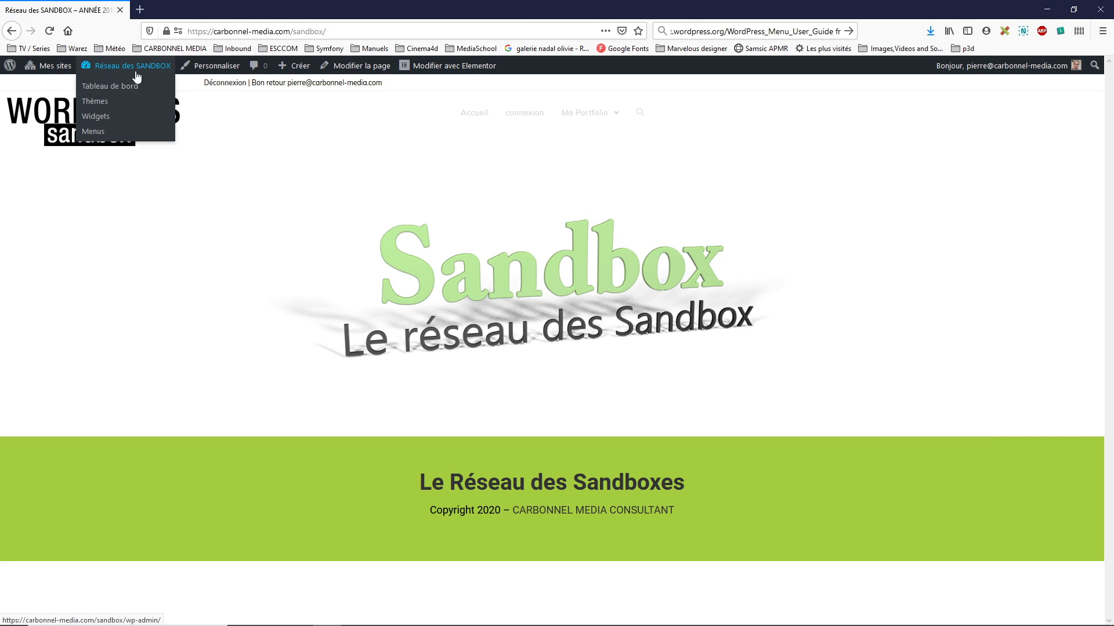
{"action": "left_click", "coordinate": [120, 88]}
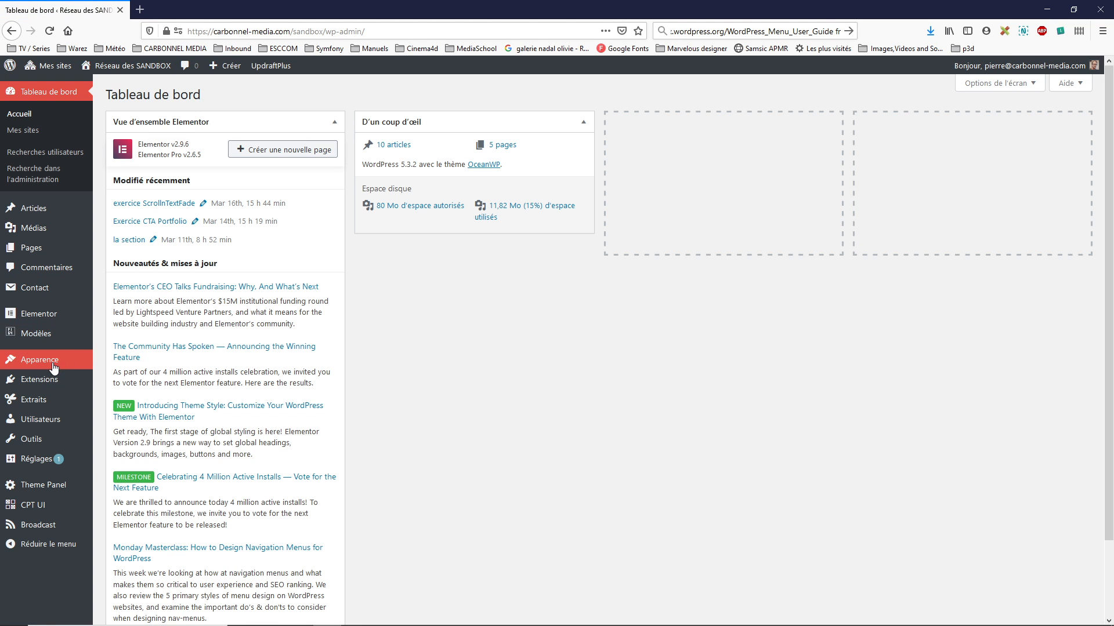
{"action": "mouse_move", "coordinate": [58, 362]}
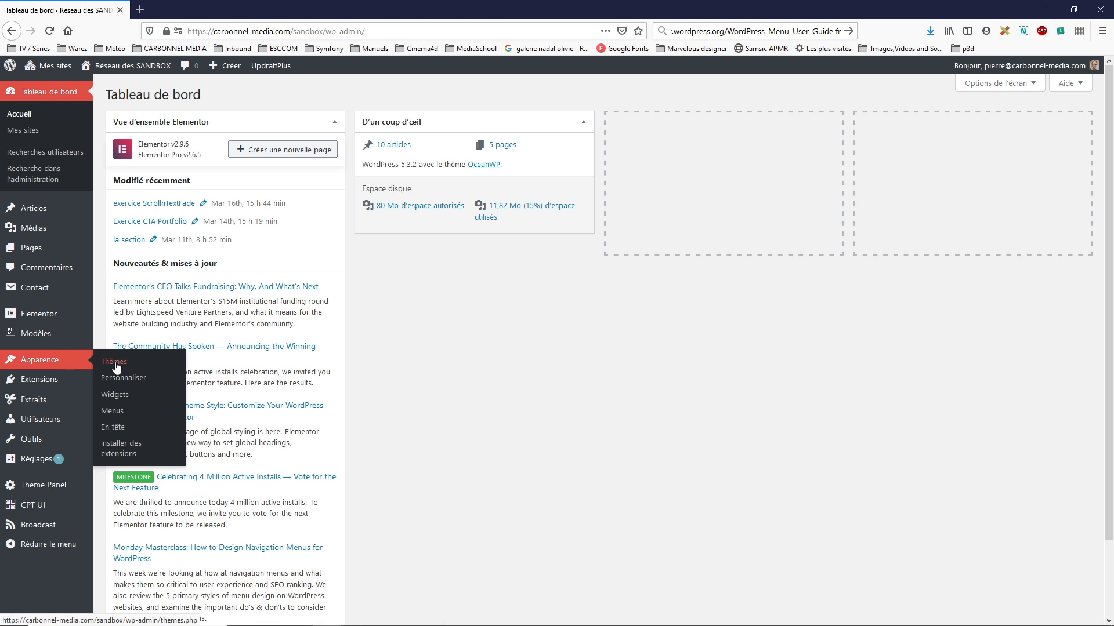
{"action": "left_click", "coordinate": [118, 412]}
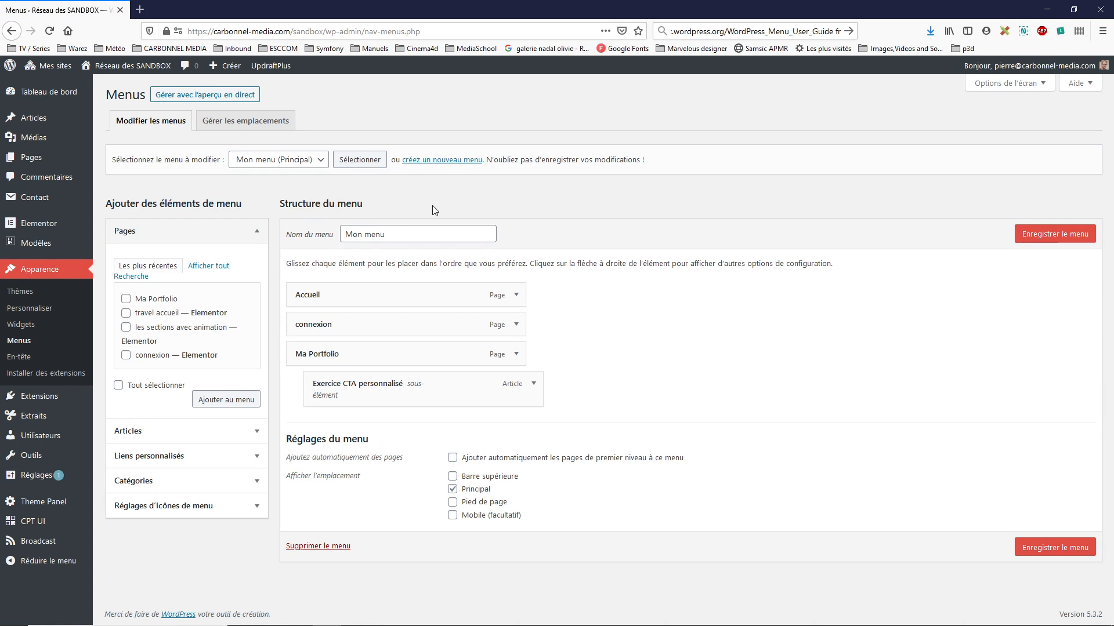
- Load travel_menu to view its structure, and switch back to editing Mon menu (Principal)
{"action": "left_click", "coordinate": [320, 164]}
{"action": "left_click", "coordinate": [276, 209]}
{"action": "left_click", "coordinate": [367, 164]}
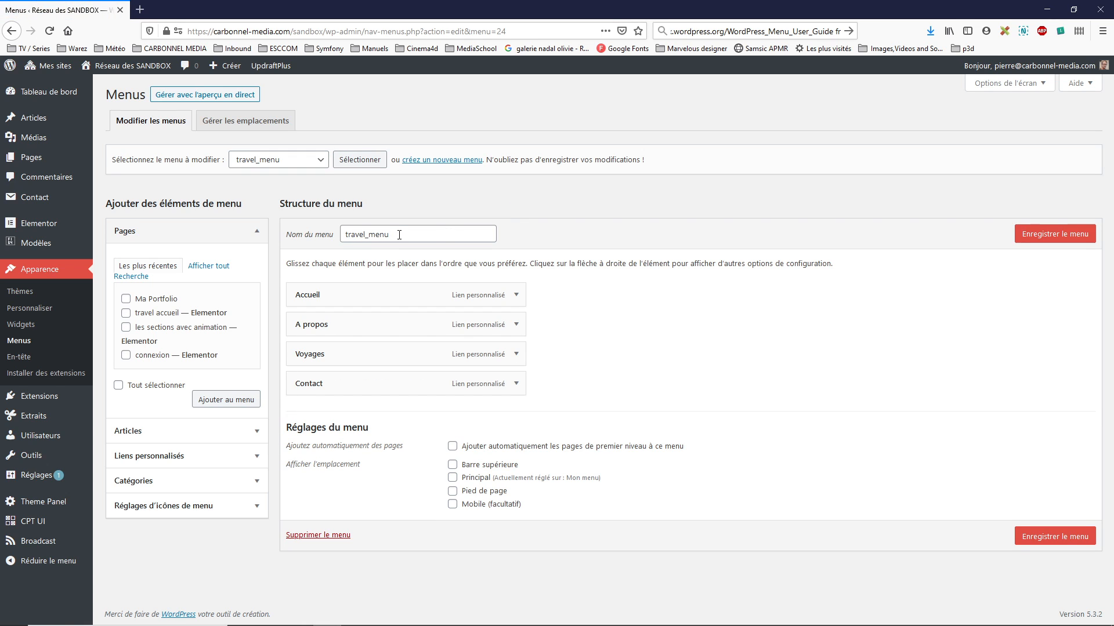
{"action": "left_click", "coordinate": [314, 165]}
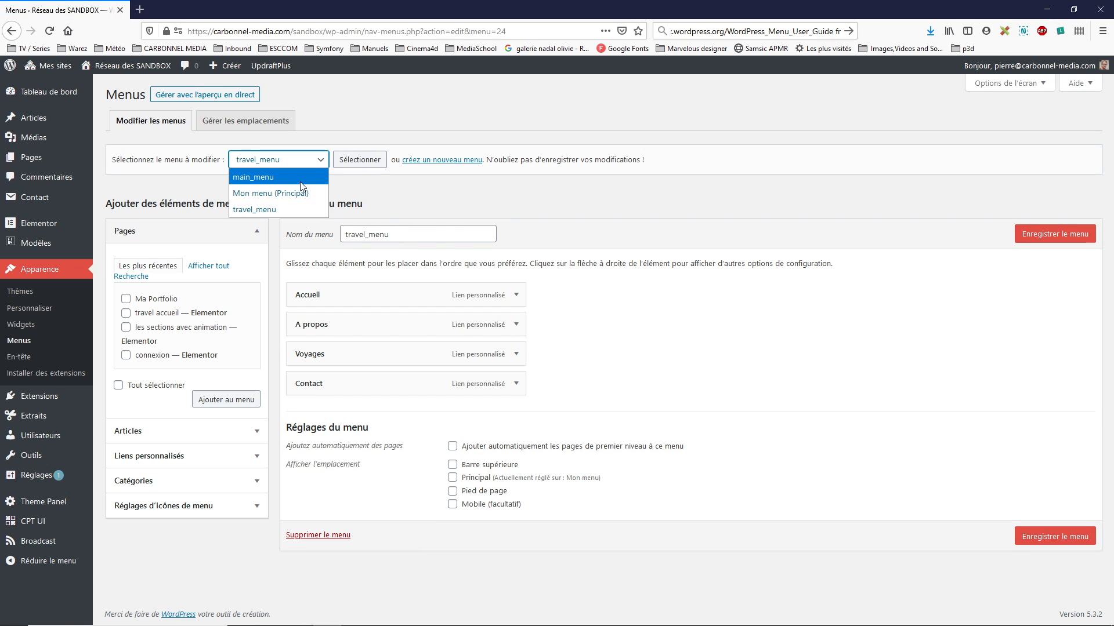
{"action": "left_click", "coordinate": [300, 193]}
{"action": "left_click", "coordinate": [364, 160]}
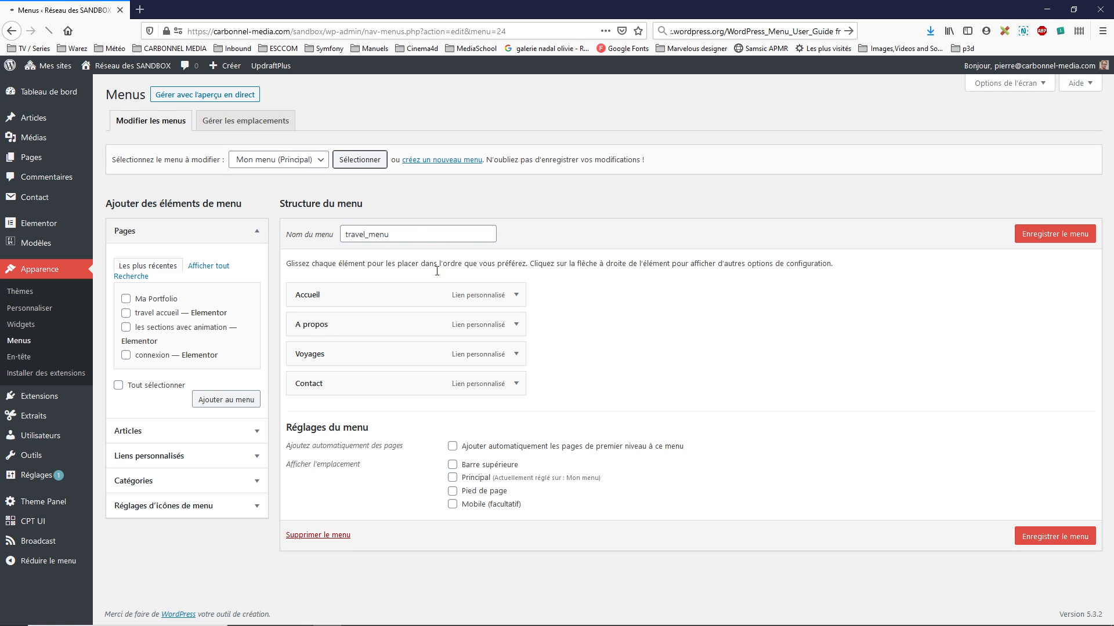